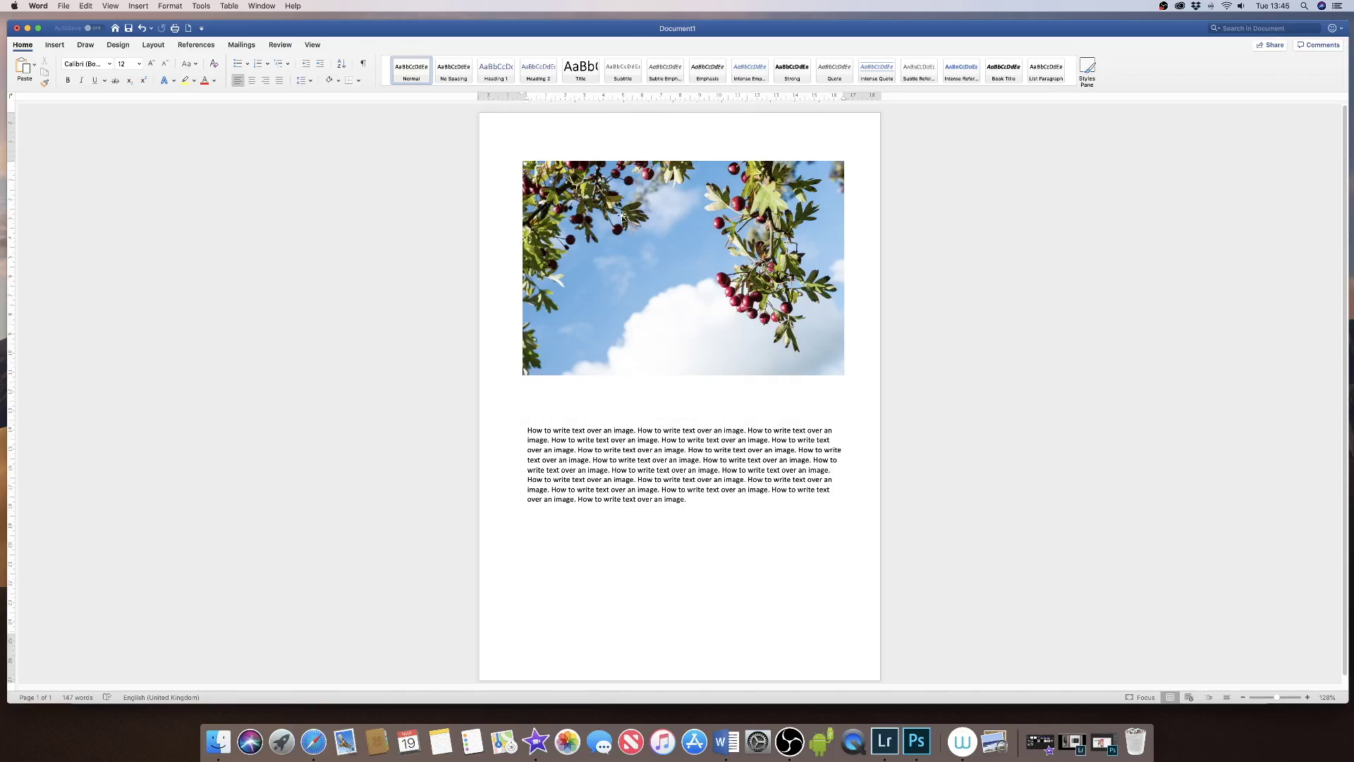
Draw an empty text box, about 4.01 × 6.58 cm, over the clouds in the photo's lower middle
{"action": "left_click", "coordinate": [619, 279]}
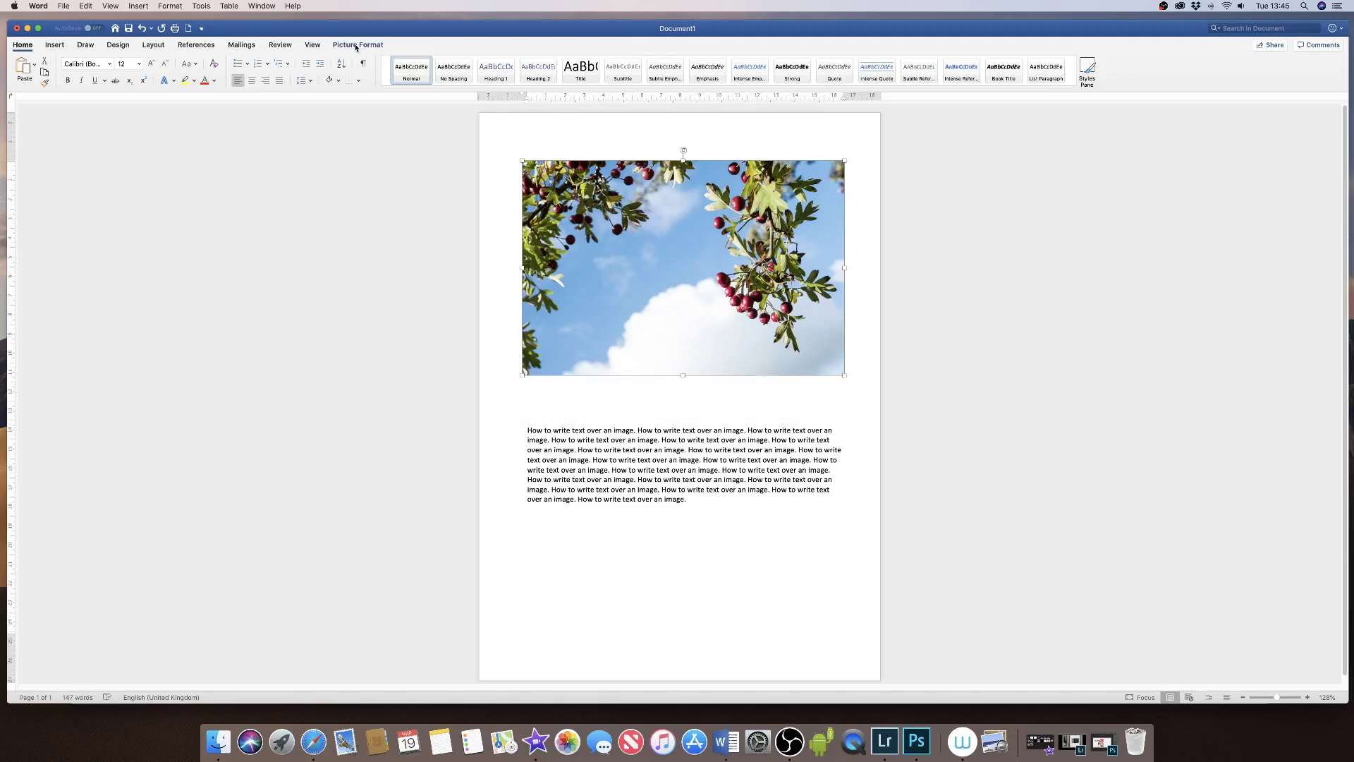
{"action": "left_click", "coordinate": [54, 44]}
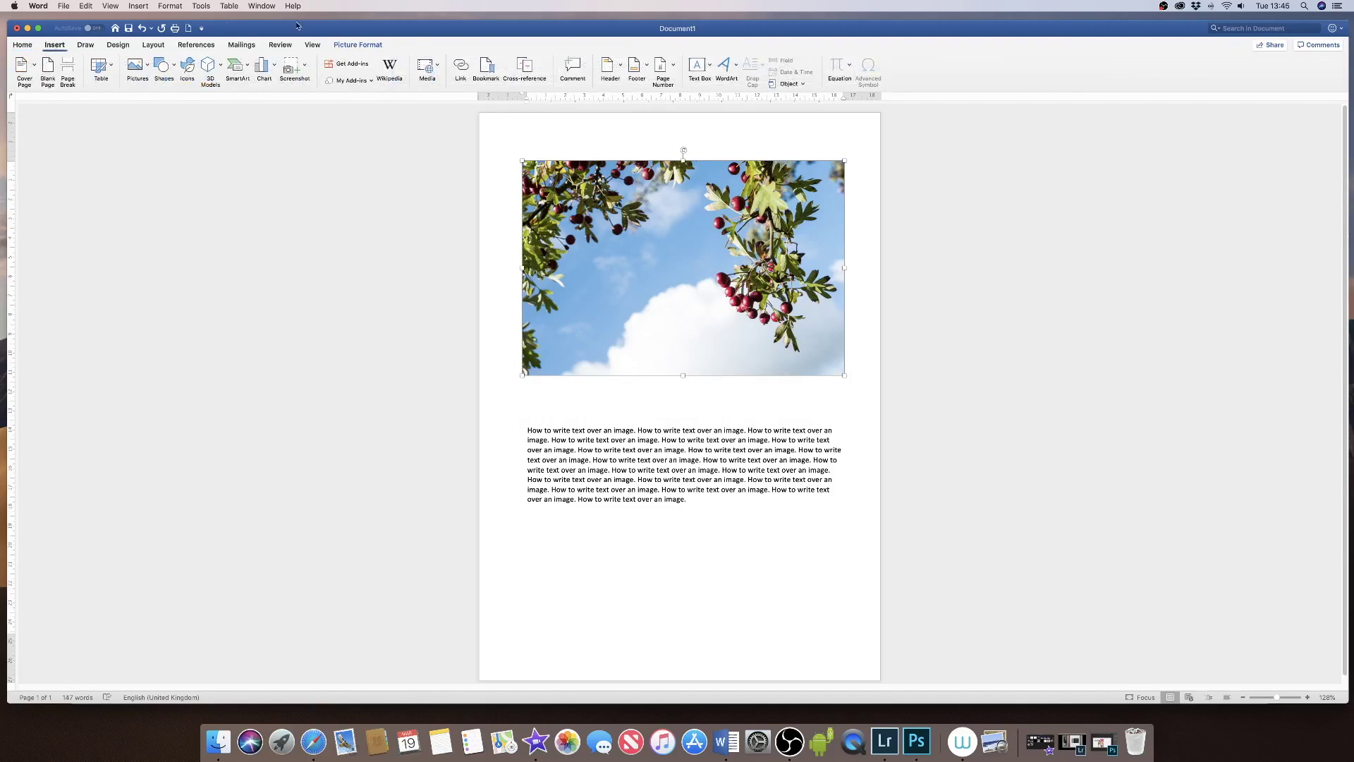
{"action": "left_click", "coordinate": [709, 69]}
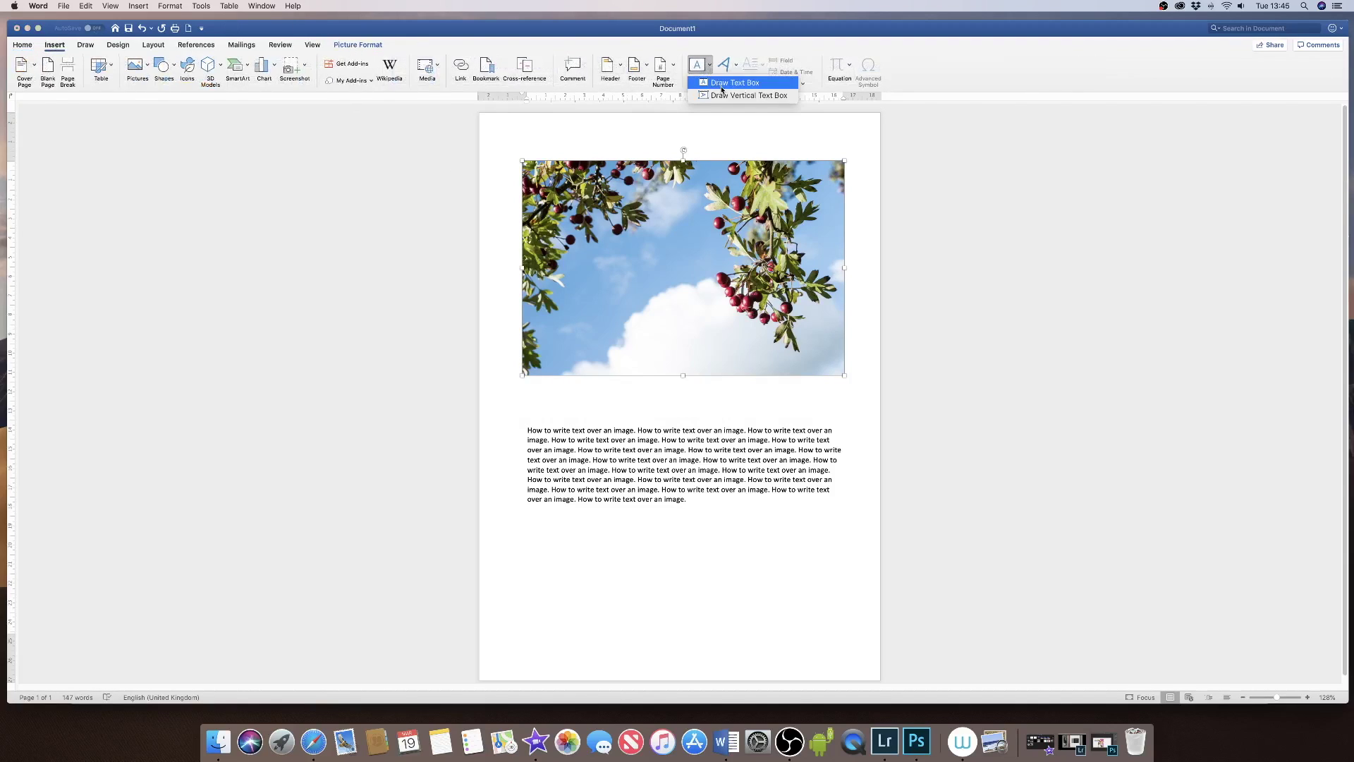
{"action": "left_click", "coordinate": [724, 85]}
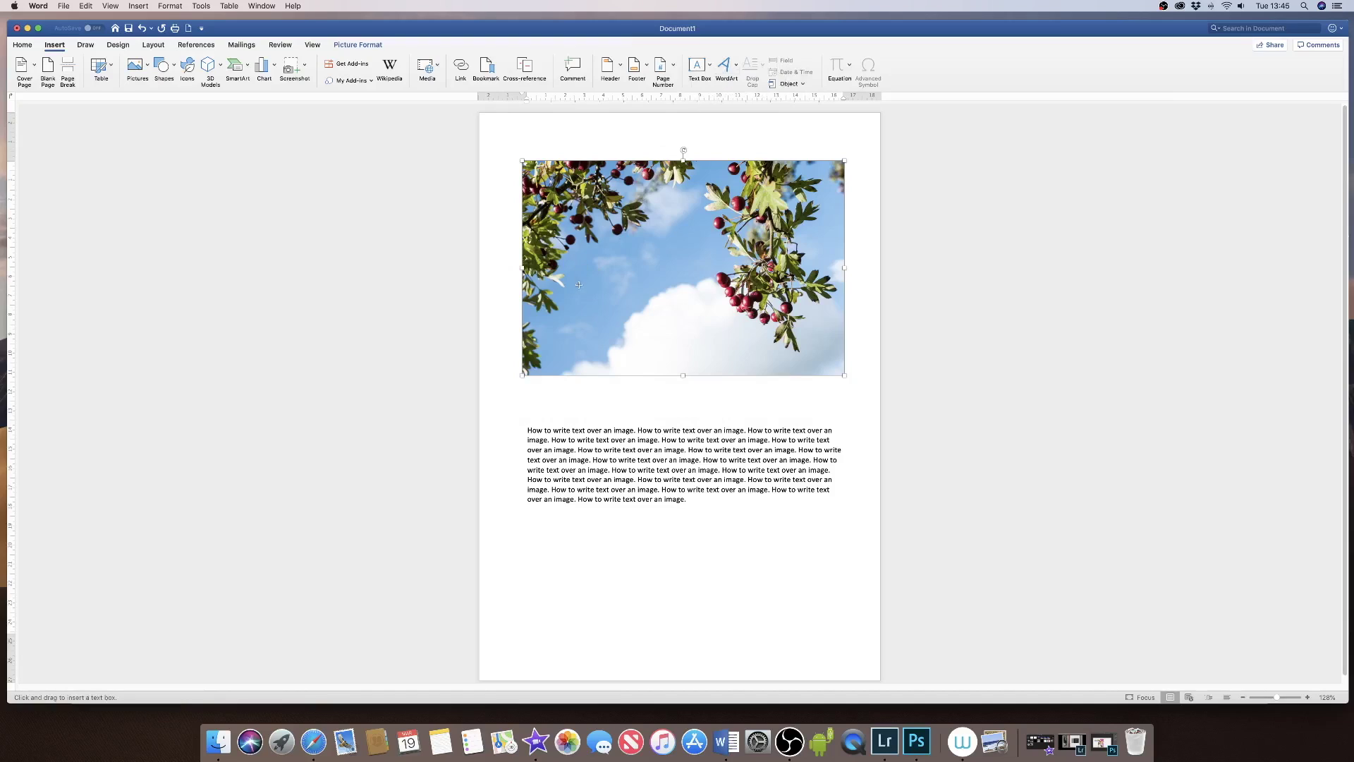
{"action": "left_click_drag", "start_coordinate": [583, 277], "coordinate": [710, 363]}
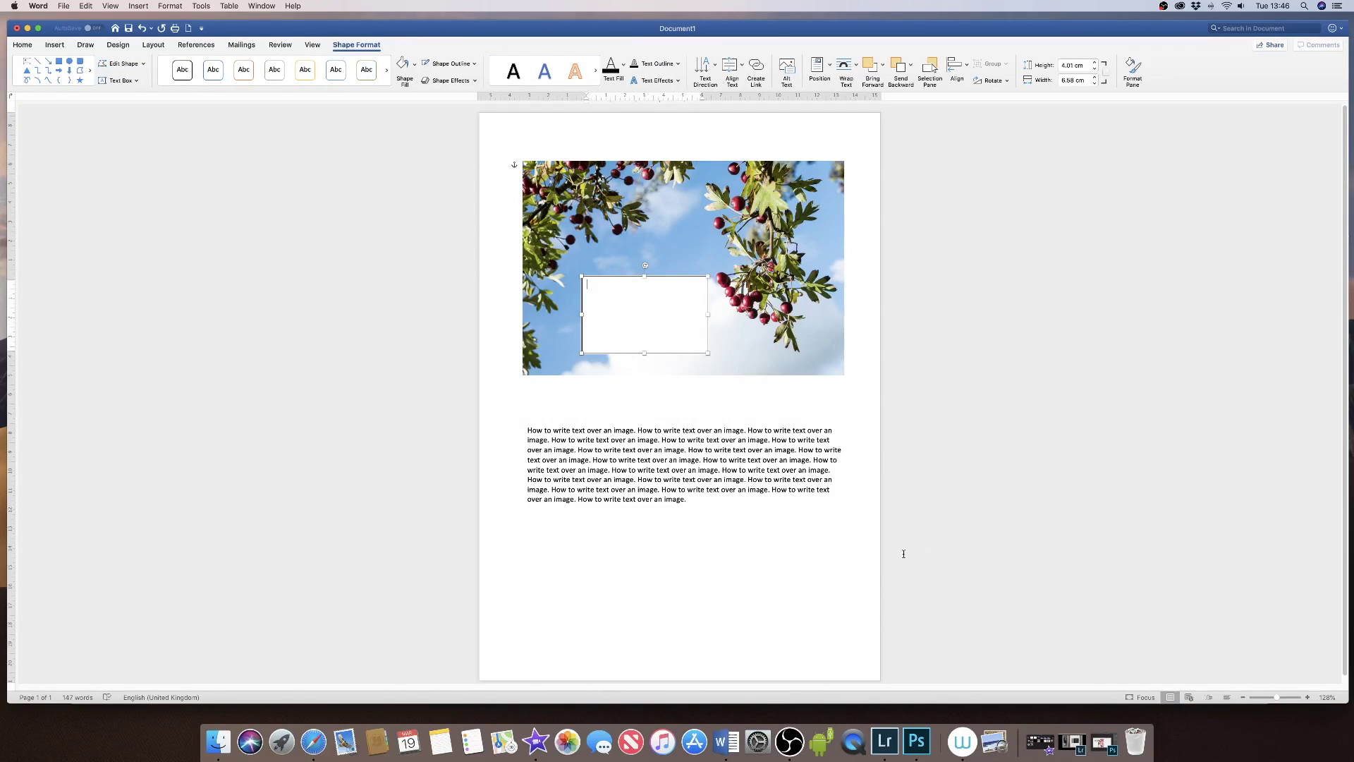
Type 'How to write over an image.' into the text box and select the sentence
{"action": "type", "text": "How to write over an image."}
{"action": "left_click_drag", "start_coordinate": [682, 284], "coordinate": [594, 286]}
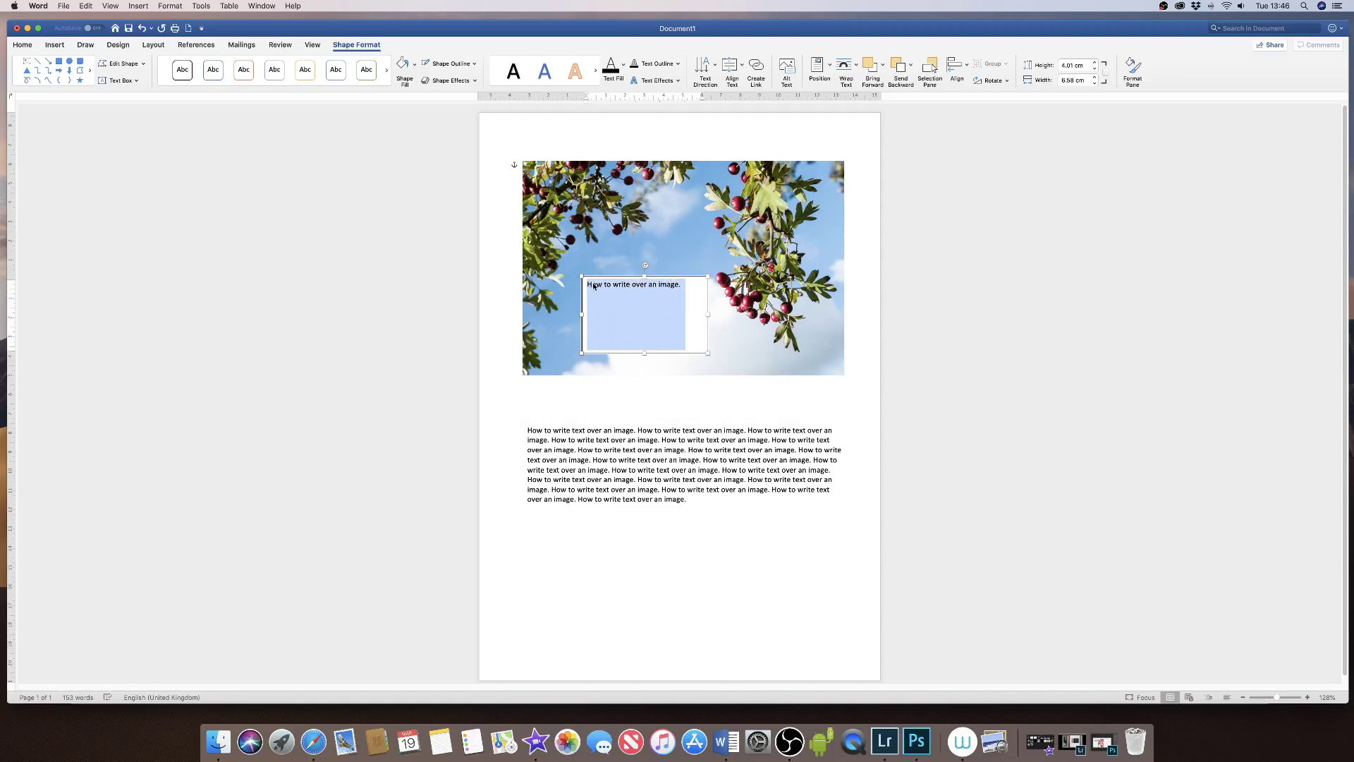
{"action": "left_click", "coordinate": [36, 44]}
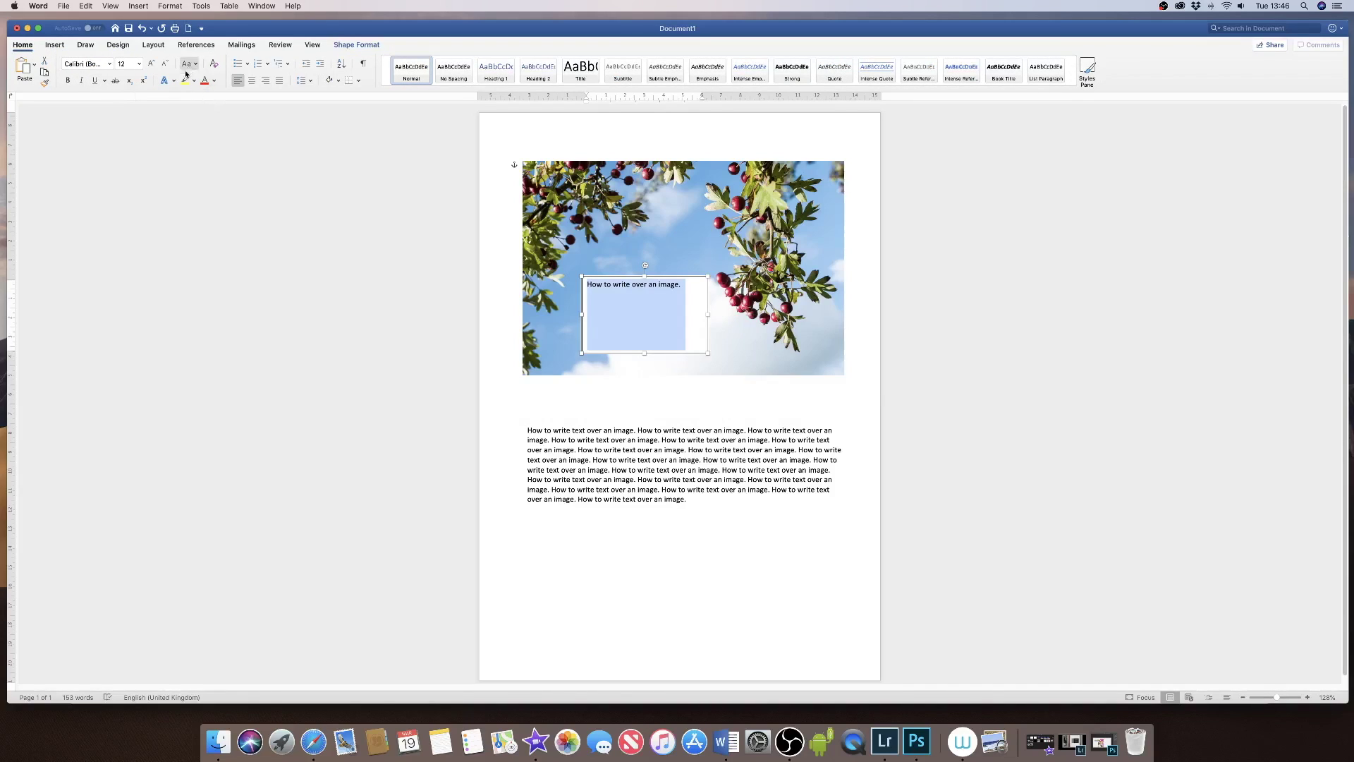
Enlarge the heading to 20 pt and change it to UPPERCASE
{"action": "left_click", "coordinate": [152, 64]}
{"action": "left_click", "coordinate": [151, 65]}
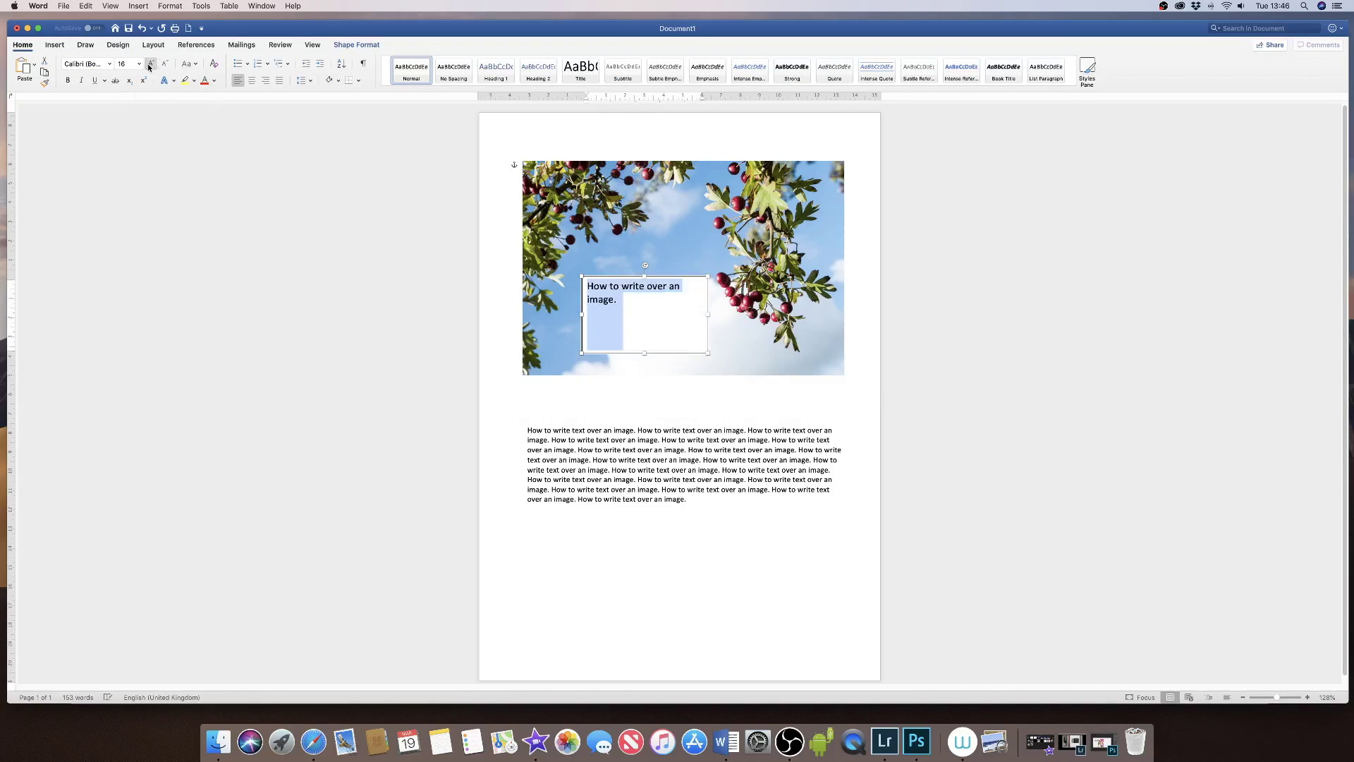
{"action": "left_click", "coordinate": [151, 64]}
{"action": "left_click", "coordinate": [150, 66]}
{"action": "left_click", "coordinate": [188, 63]}
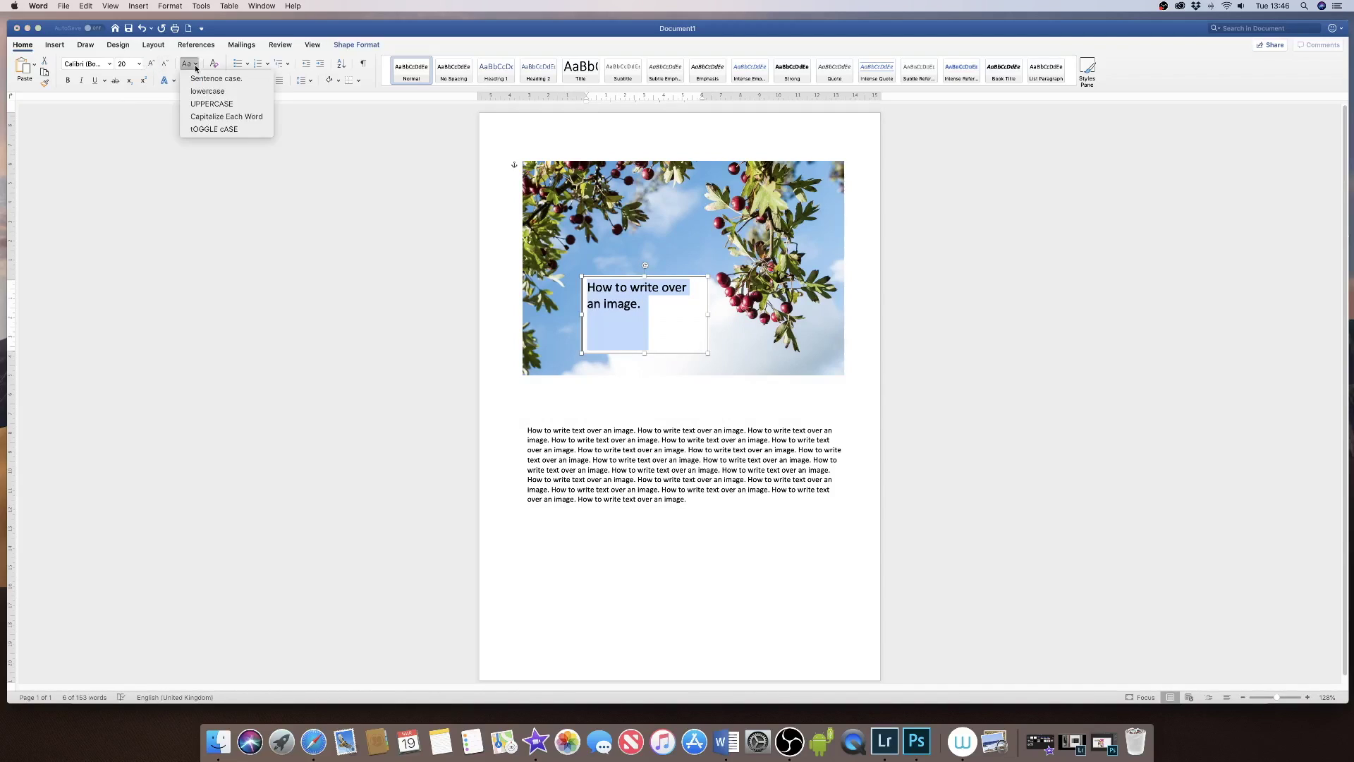
{"action": "left_click", "coordinate": [203, 105]}
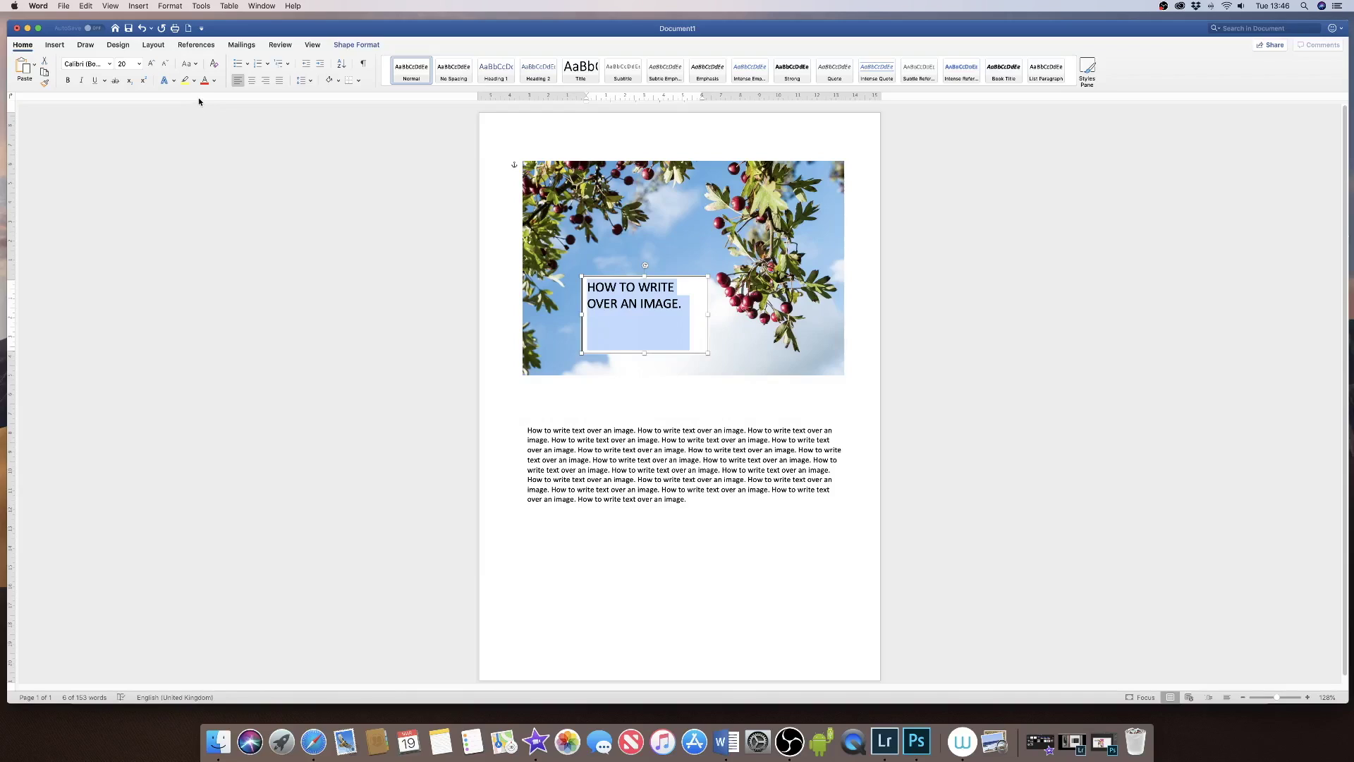
Give the heading a font colour and a blue outlined text effect, and centre it
{"action": "left_click", "coordinate": [213, 81]}
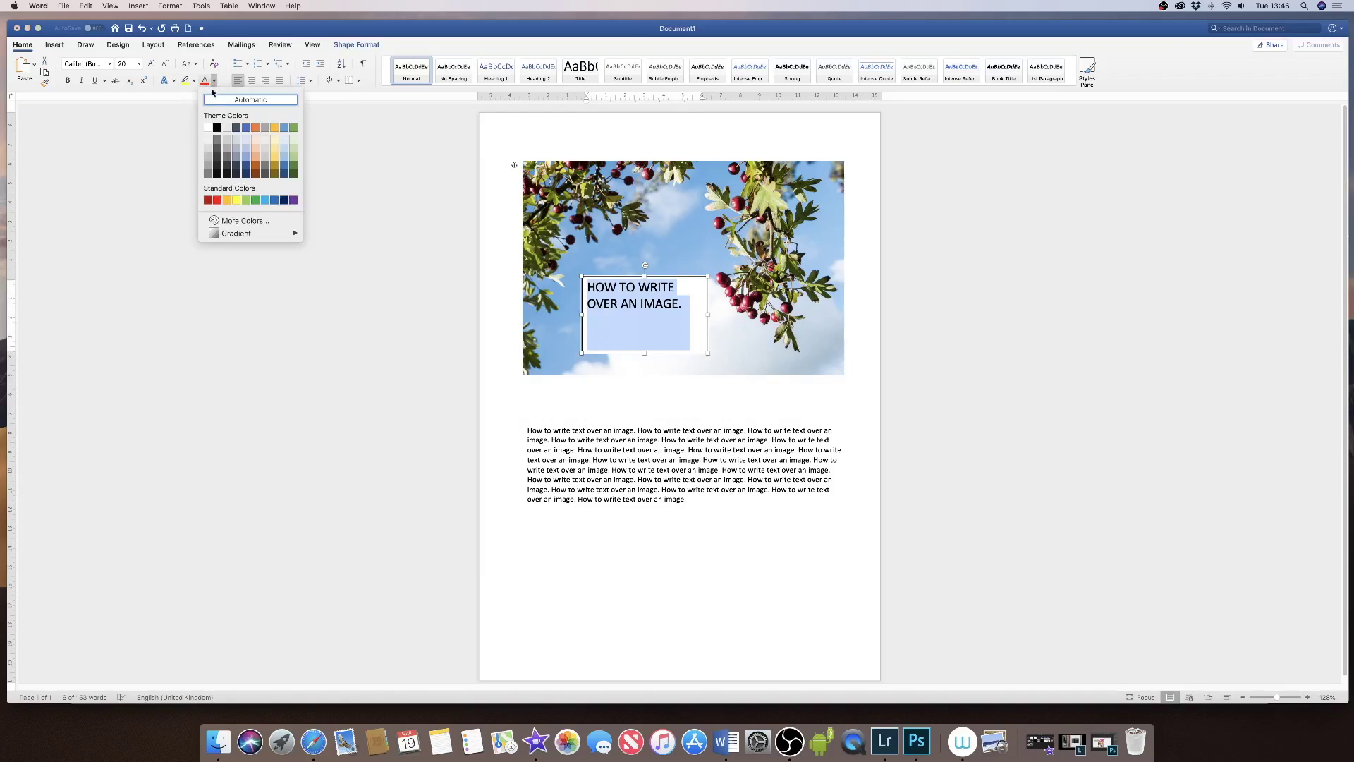
{"action": "left_click", "coordinate": [208, 200]}
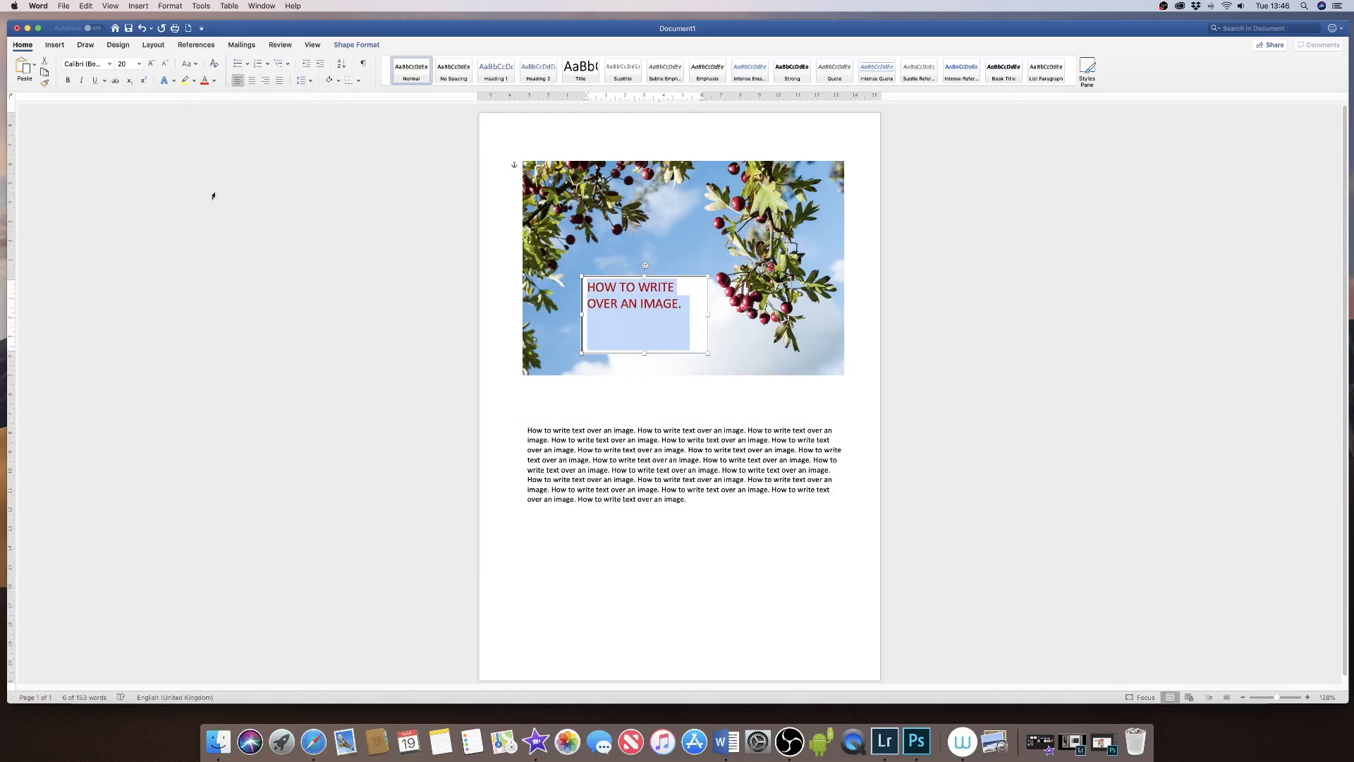
{"action": "left_click", "coordinate": [173, 81]}
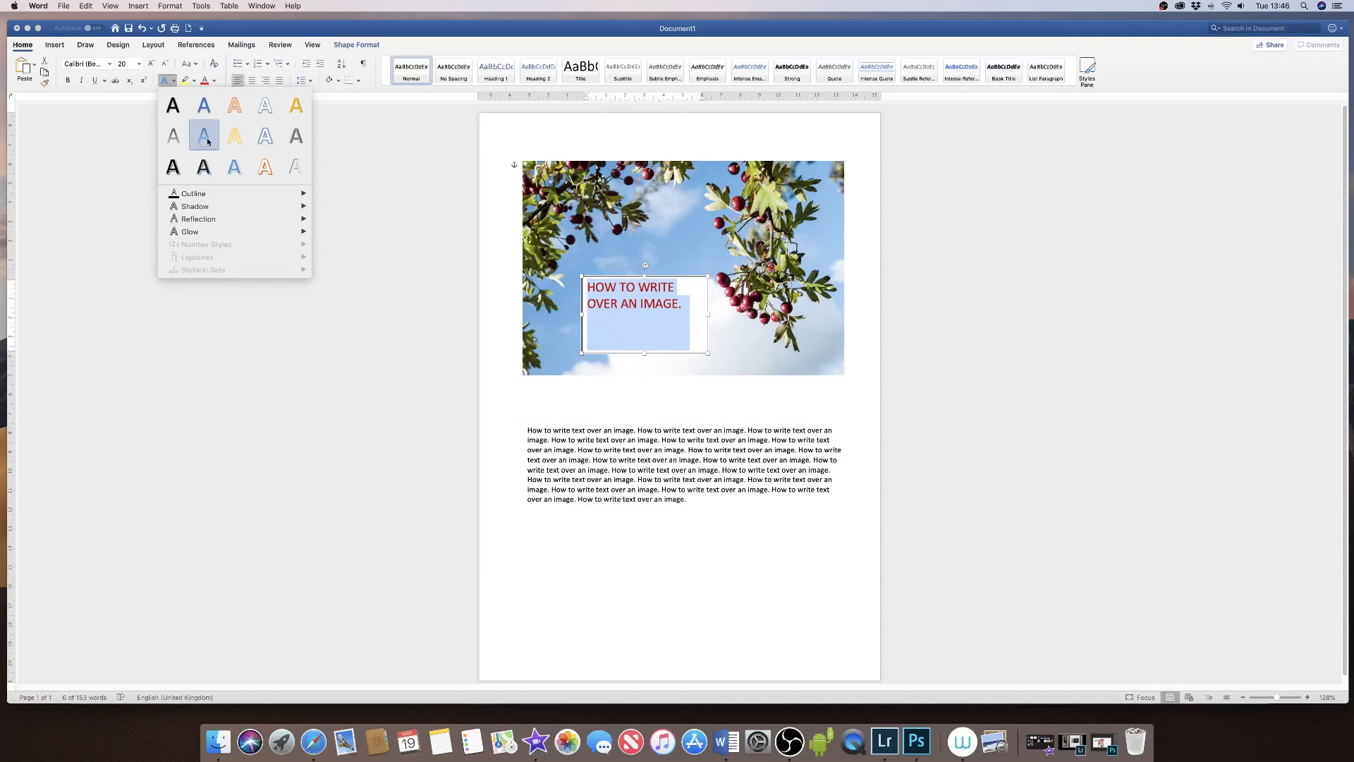
{"action": "left_click", "coordinate": [234, 166]}
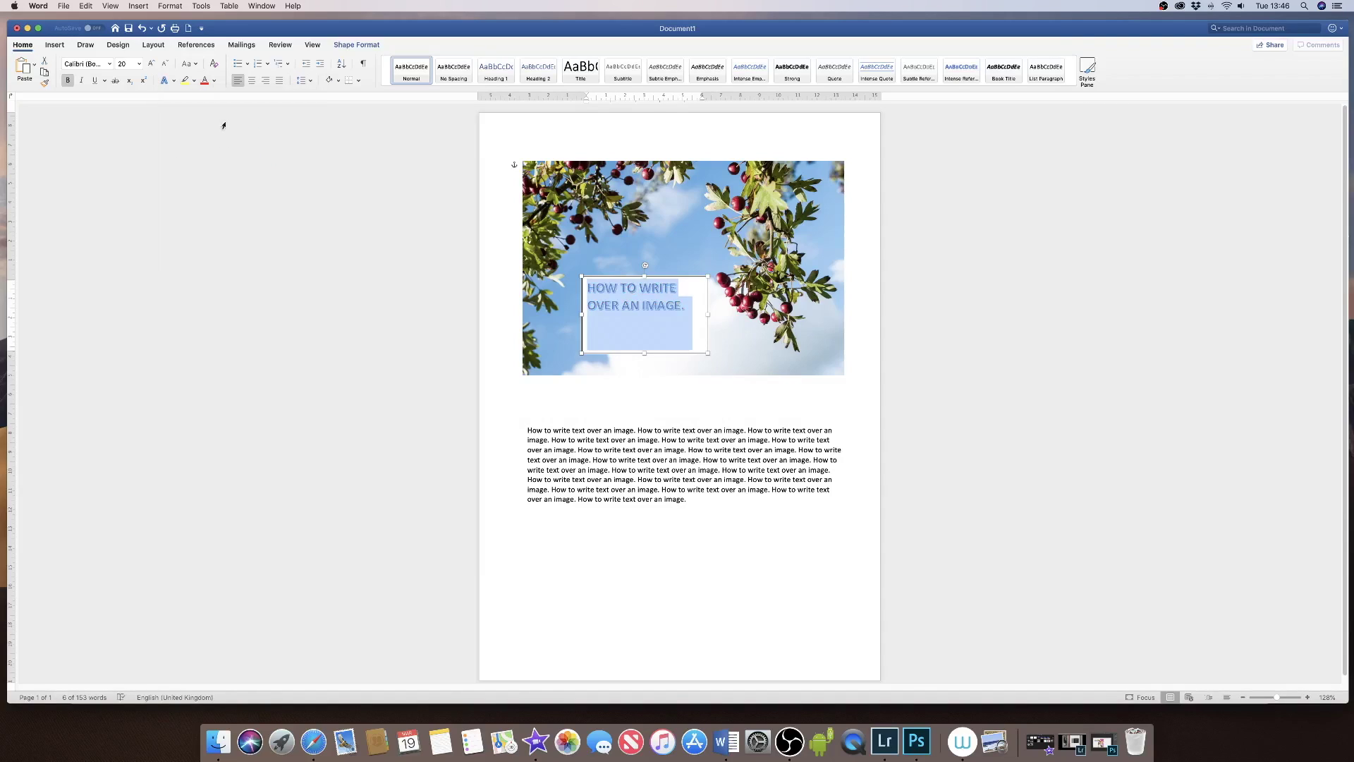
{"action": "left_click", "coordinate": [251, 81]}
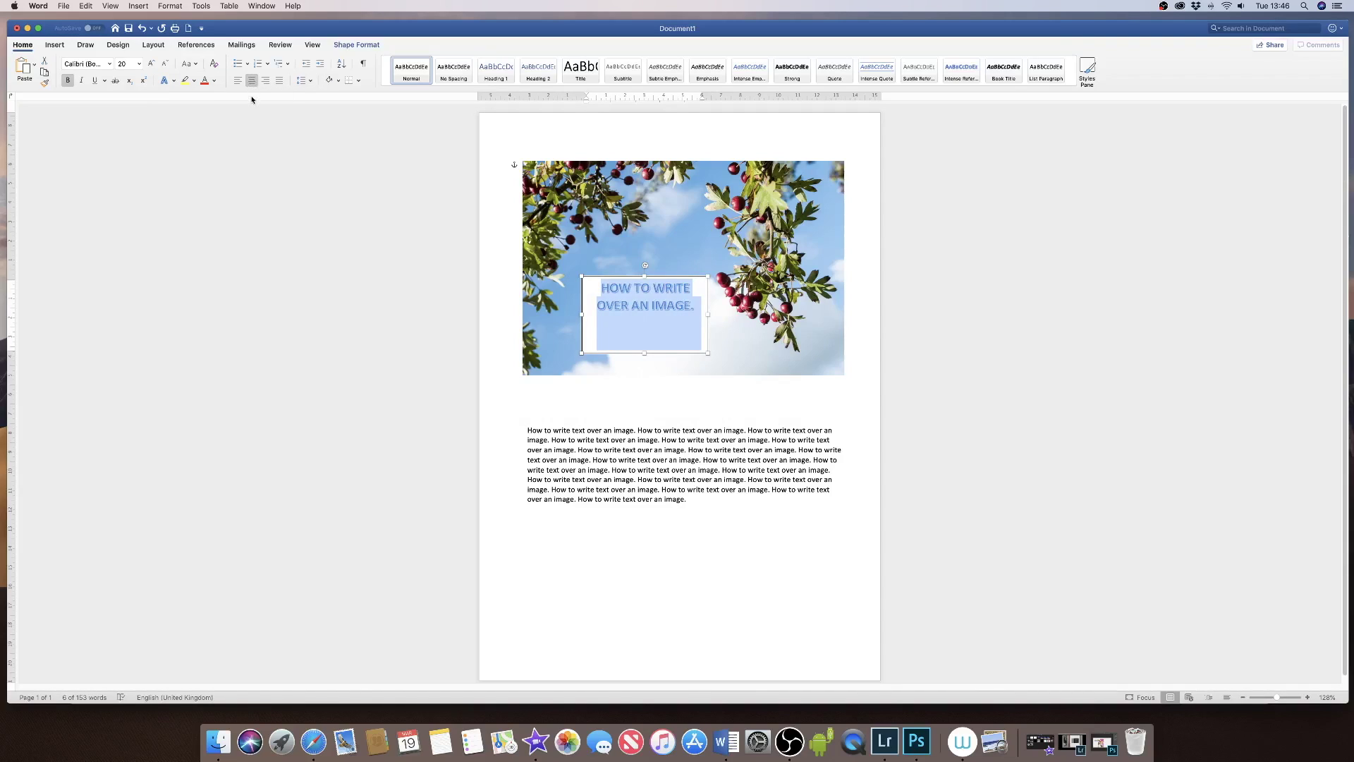
{"action": "left_click", "coordinate": [727, 332]}
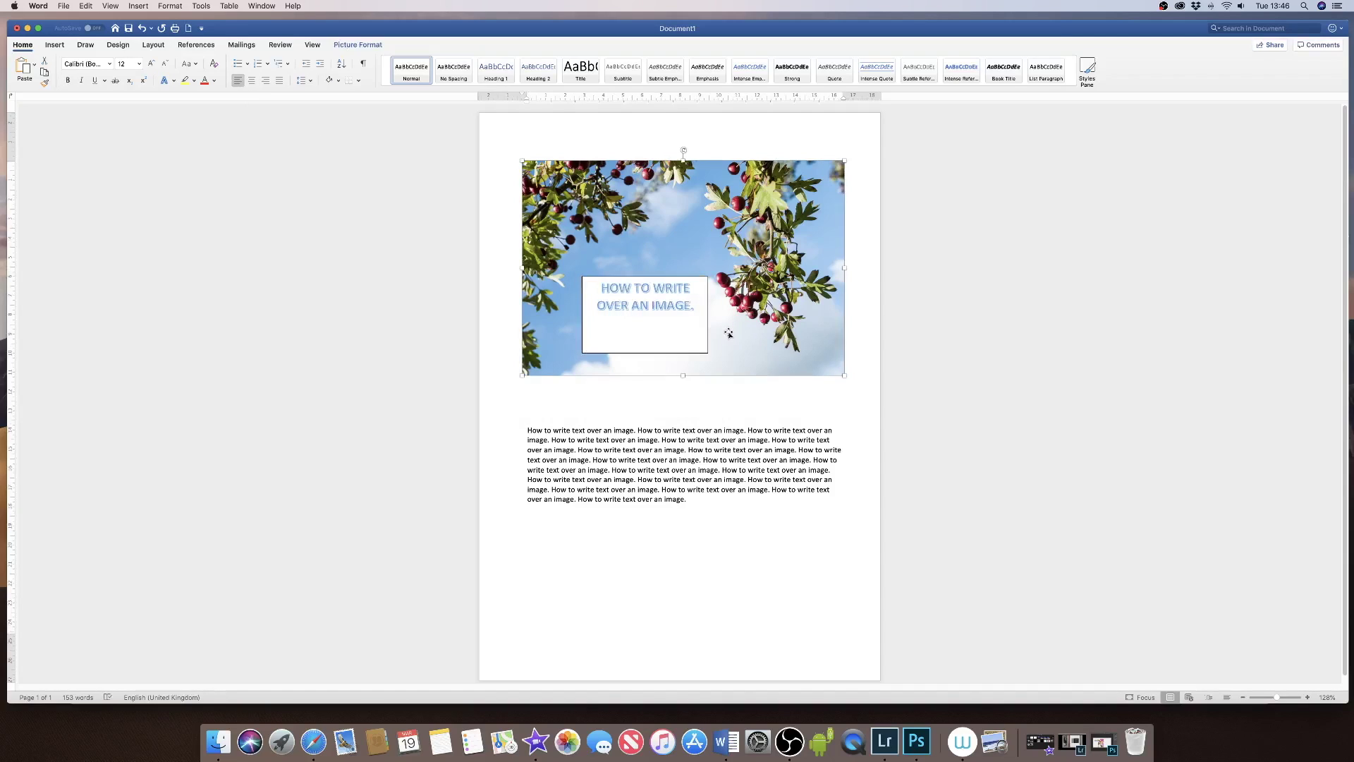
Set the text box's Shape Fill to No Fill and Shape Outline to No Outline
{"action": "left_click", "coordinate": [636, 330]}
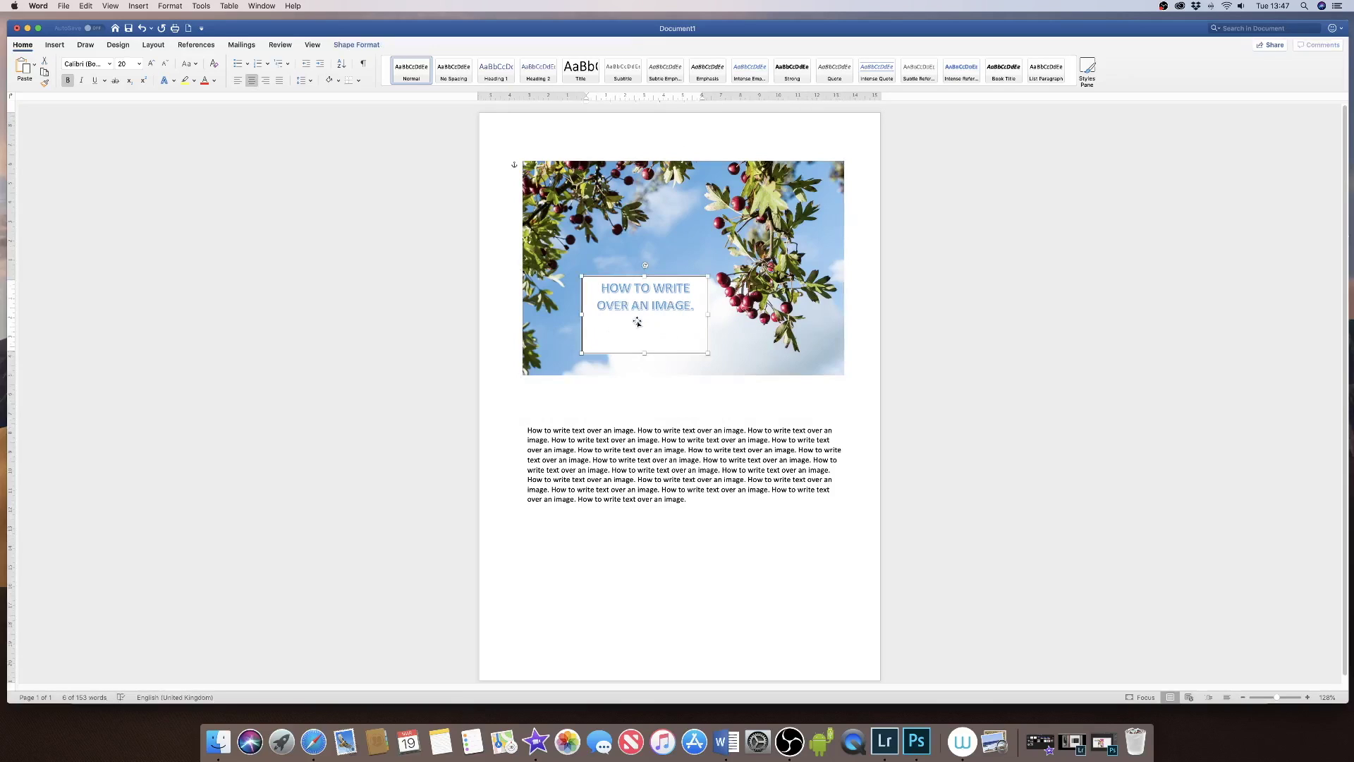
{"action": "left_click", "coordinate": [347, 48]}
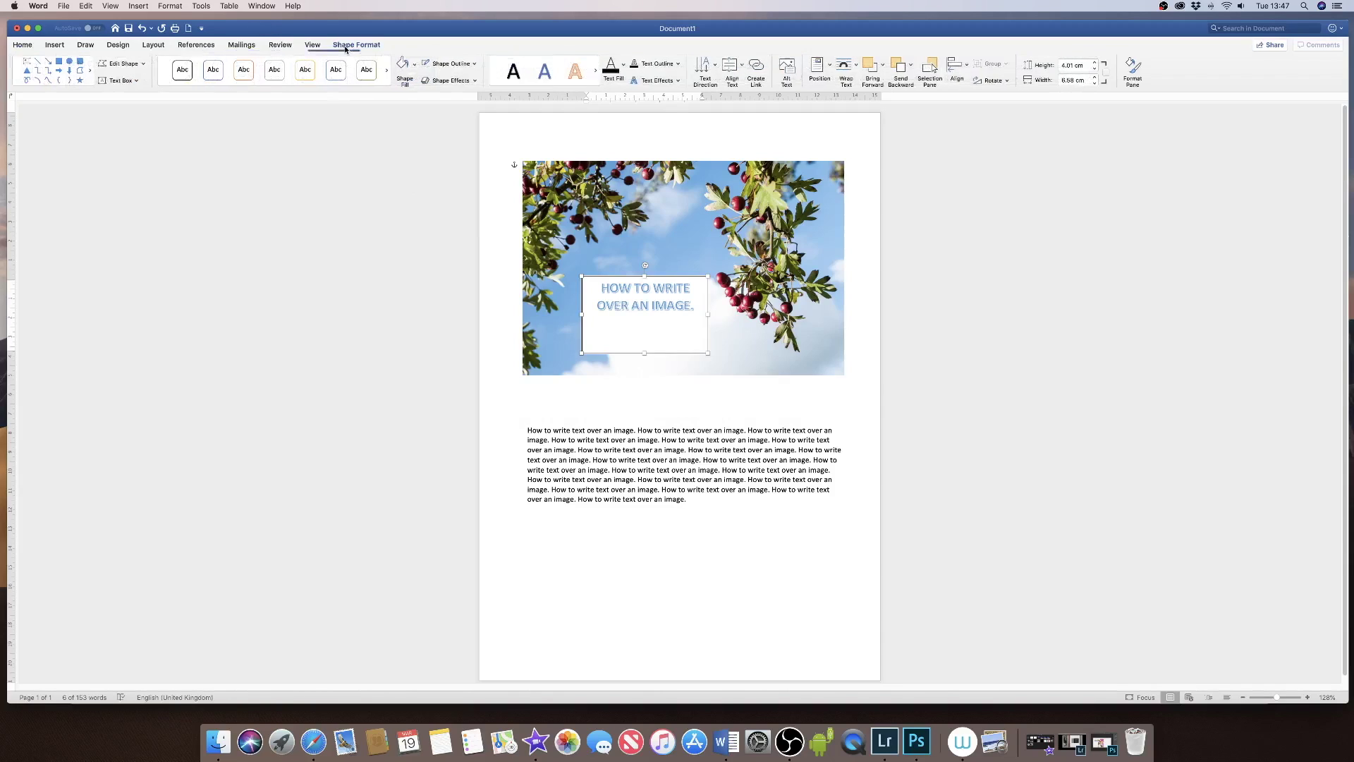
{"action": "left_click", "coordinate": [416, 69]}
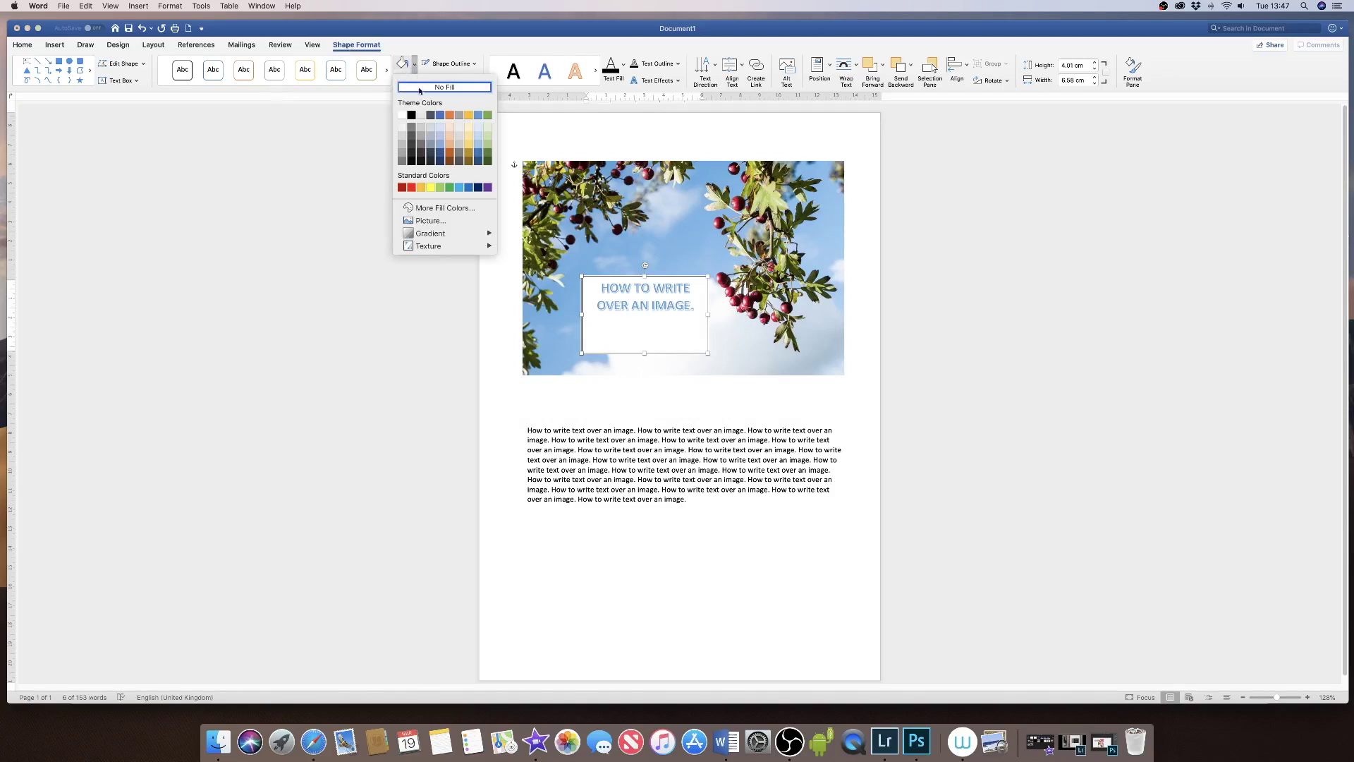
{"action": "left_click", "coordinate": [415, 88]}
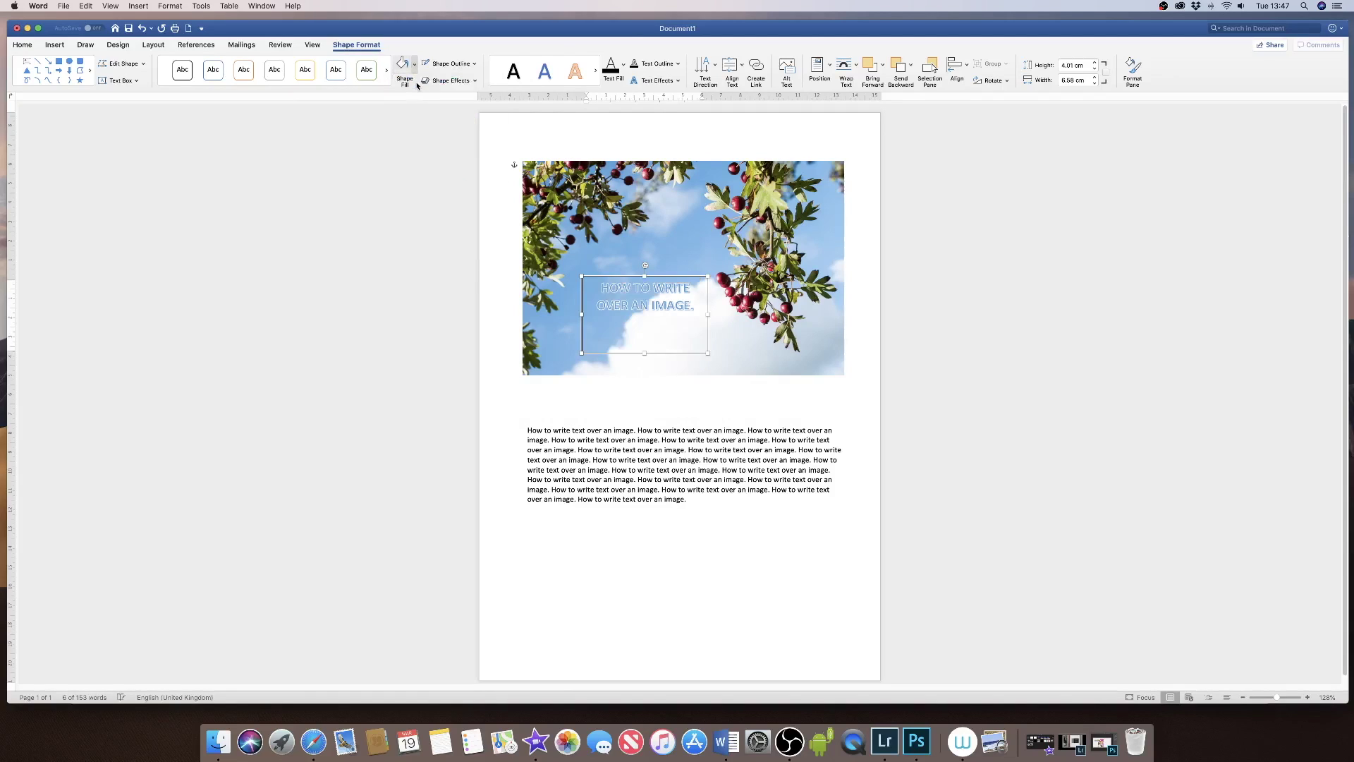
{"action": "left_click", "coordinate": [473, 65]}
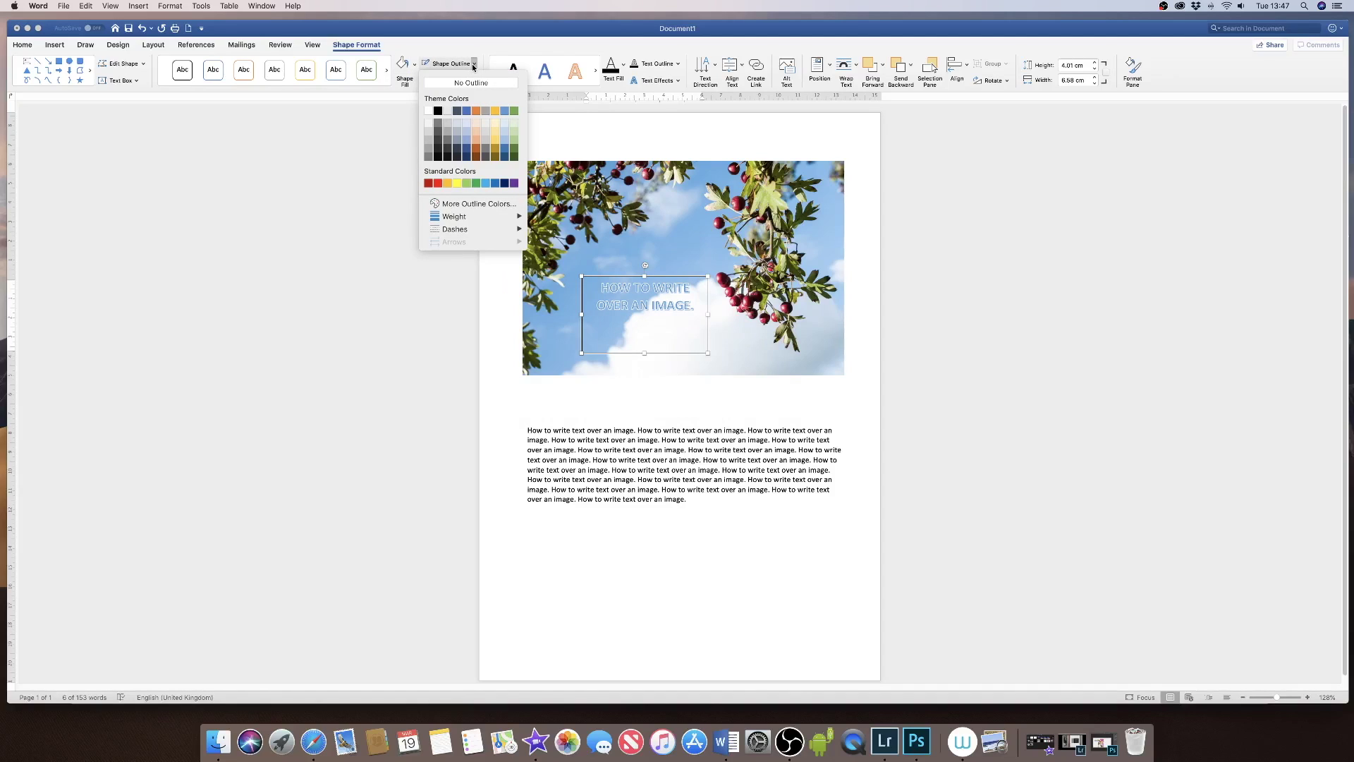
{"action": "left_click", "coordinate": [441, 85]}
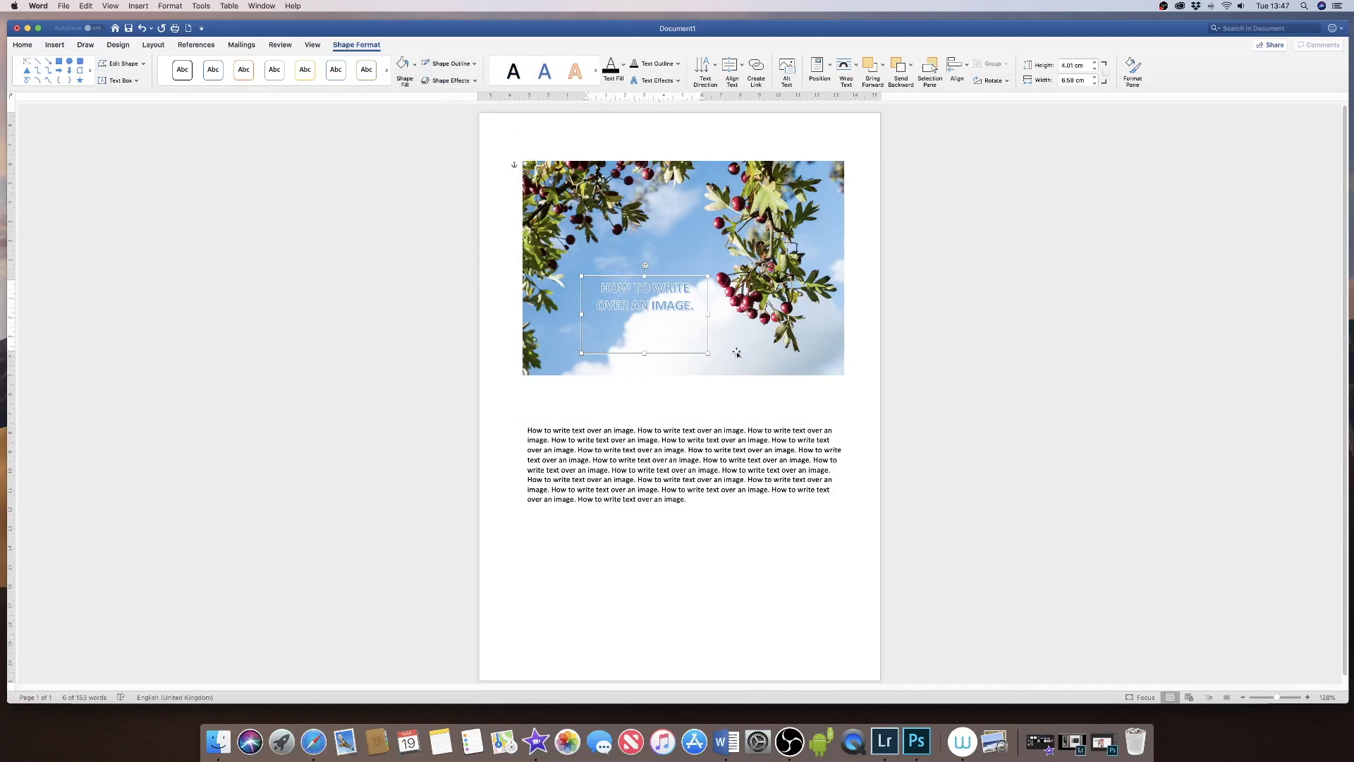
{"action": "left_click", "coordinate": [706, 449]}
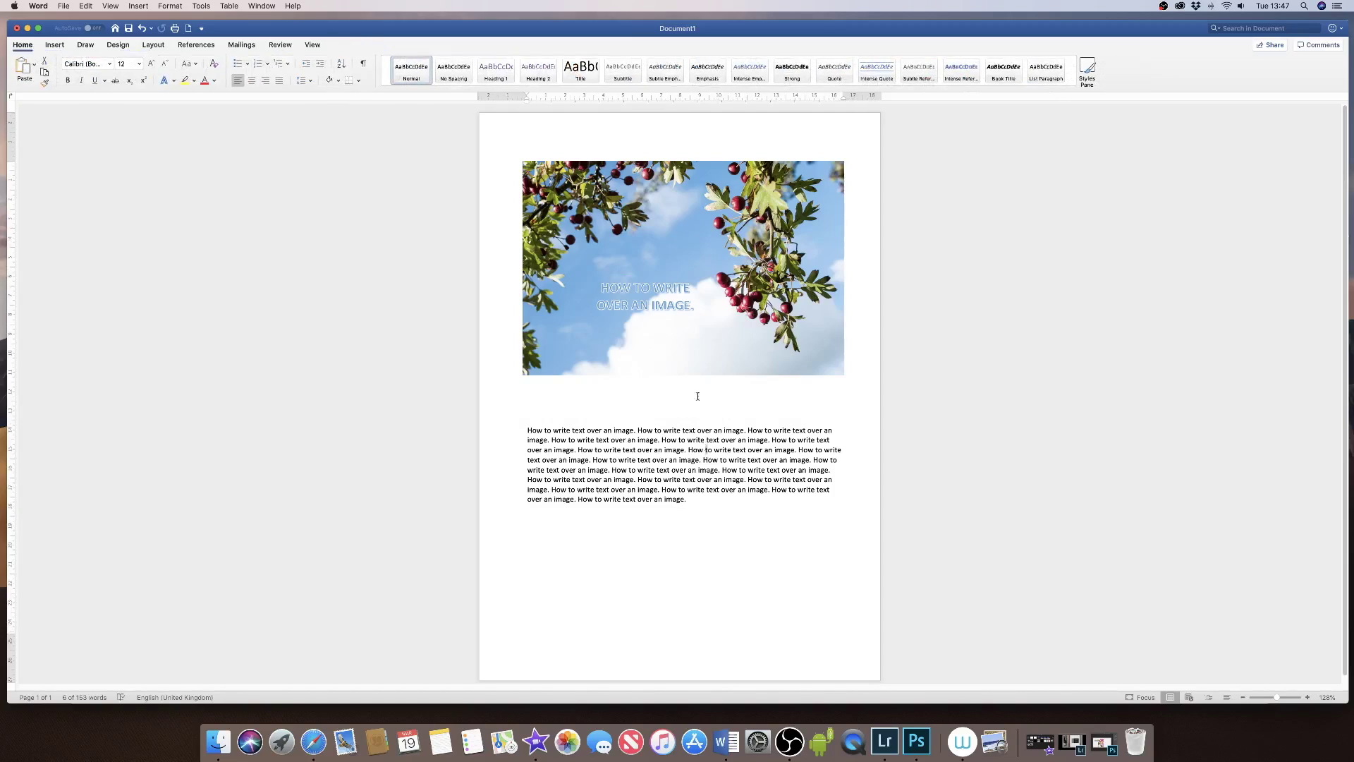
Shorten and nudge the title text box, then delete it from the photo
{"action": "left_click", "coordinate": [658, 303]}
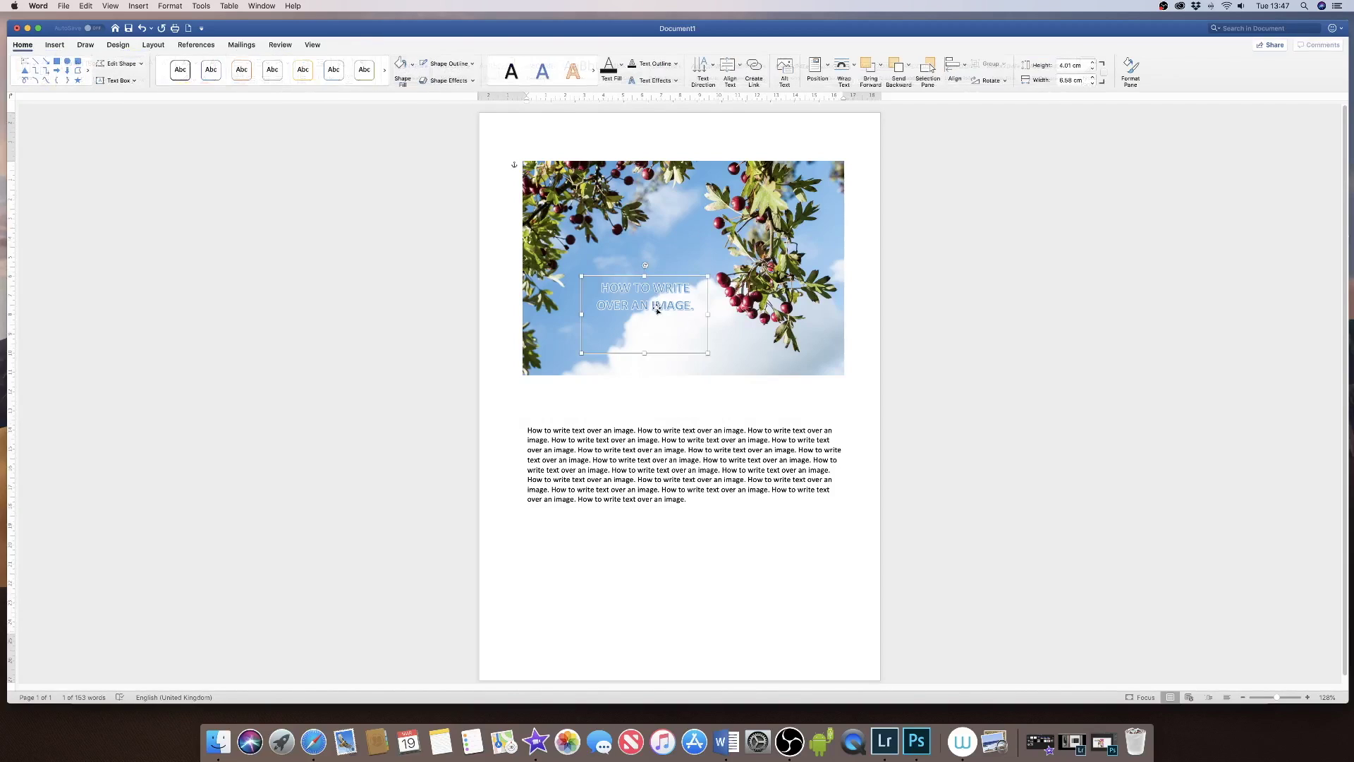
{"action": "left_click_drag", "start_coordinate": [645, 354], "coordinate": [638, 328]}
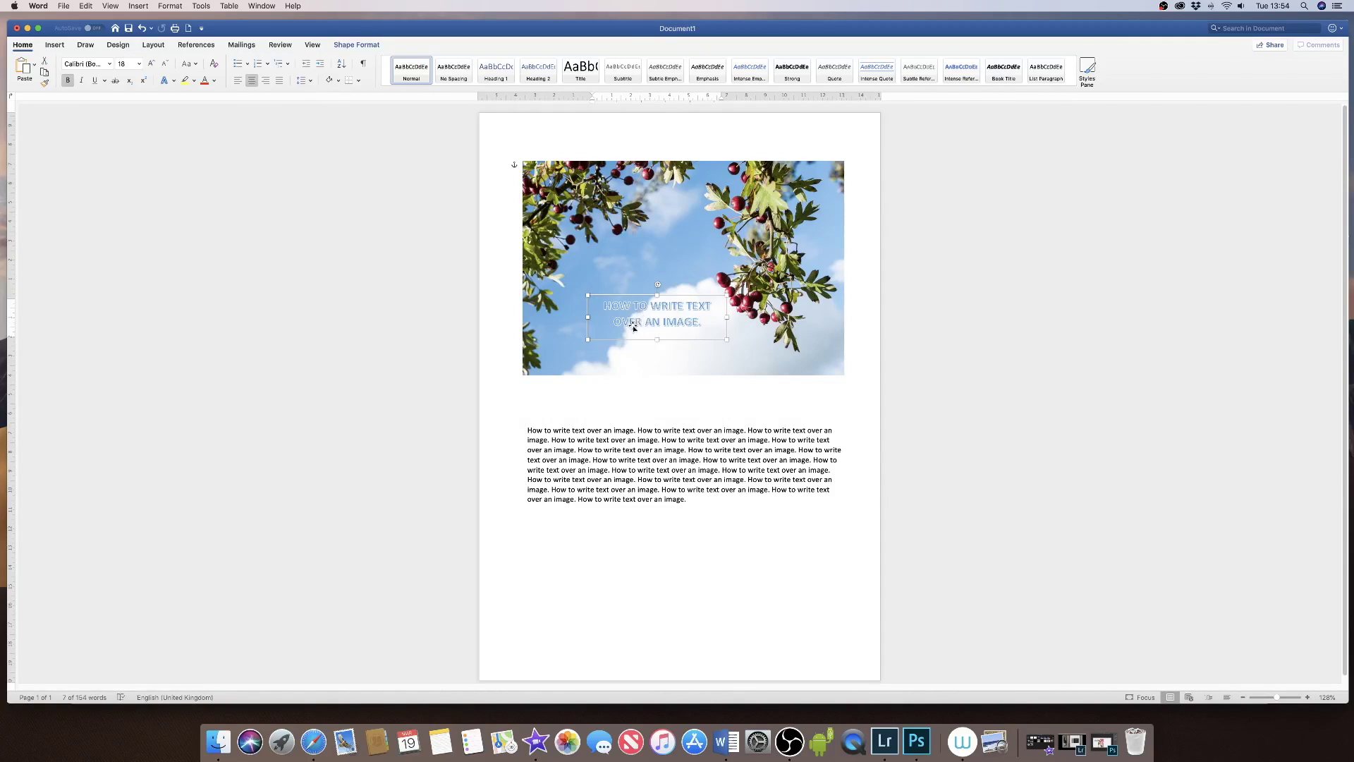
{"action": "left_click_drag", "start_coordinate": [662, 316], "coordinate": [693, 336]}
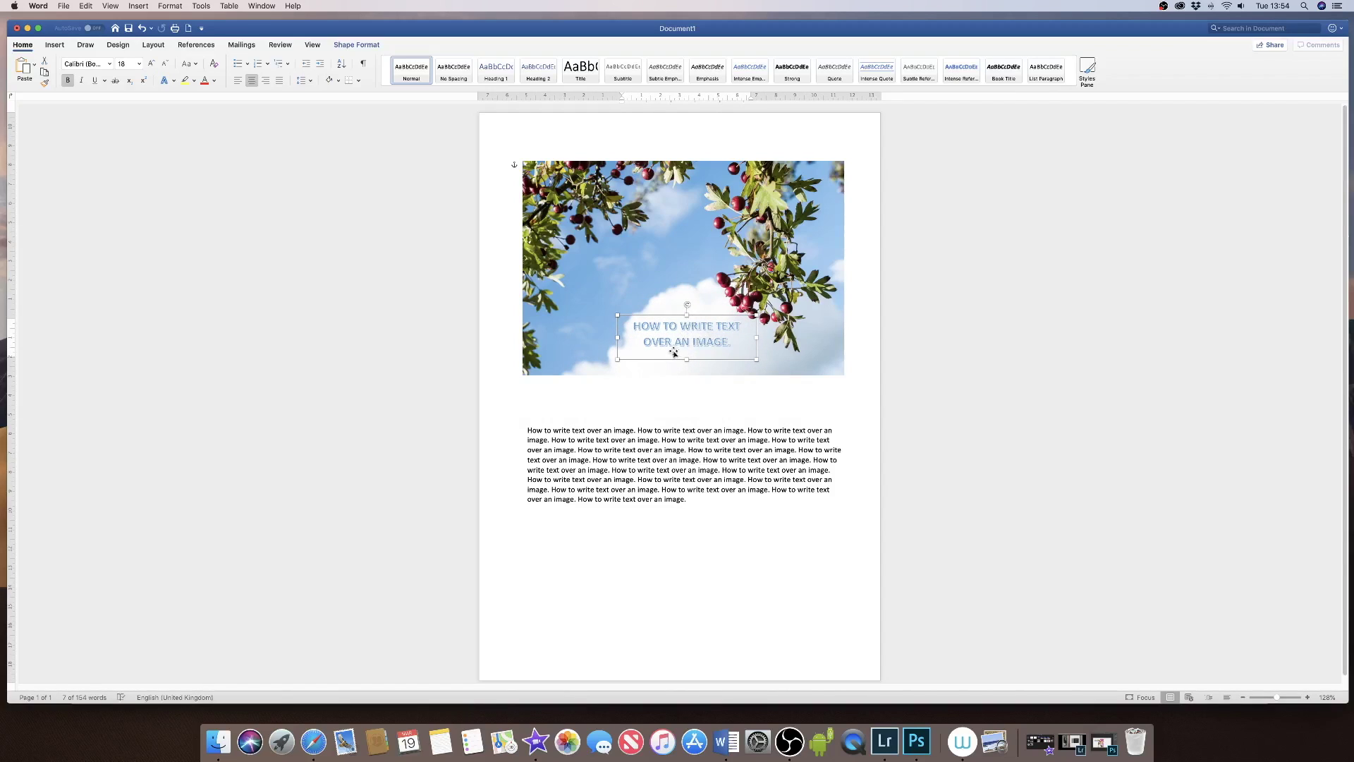
{"action": "key", "text": "Delete"}
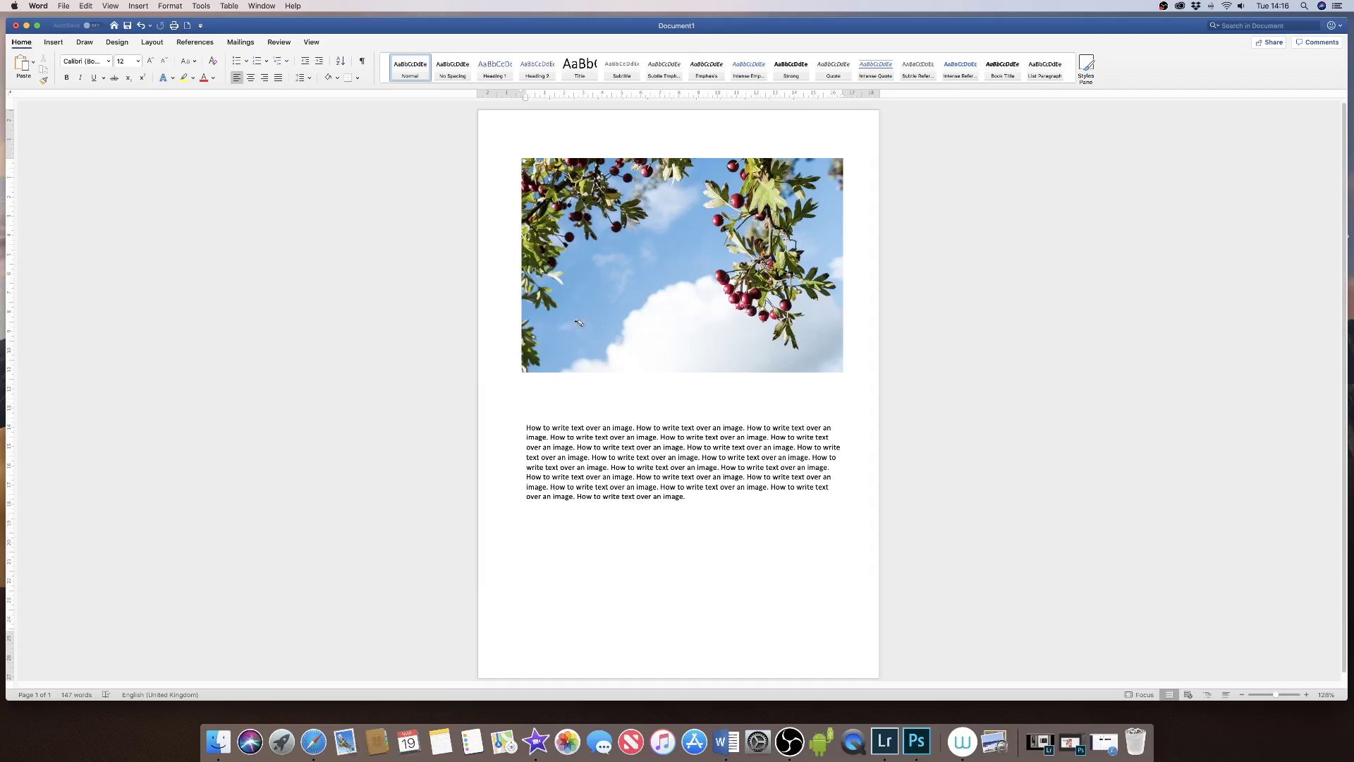
Pick the black pen on the Draw tab and handwrite WRITE over the sky
{"action": "left_click", "coordinate": [84, 43]}
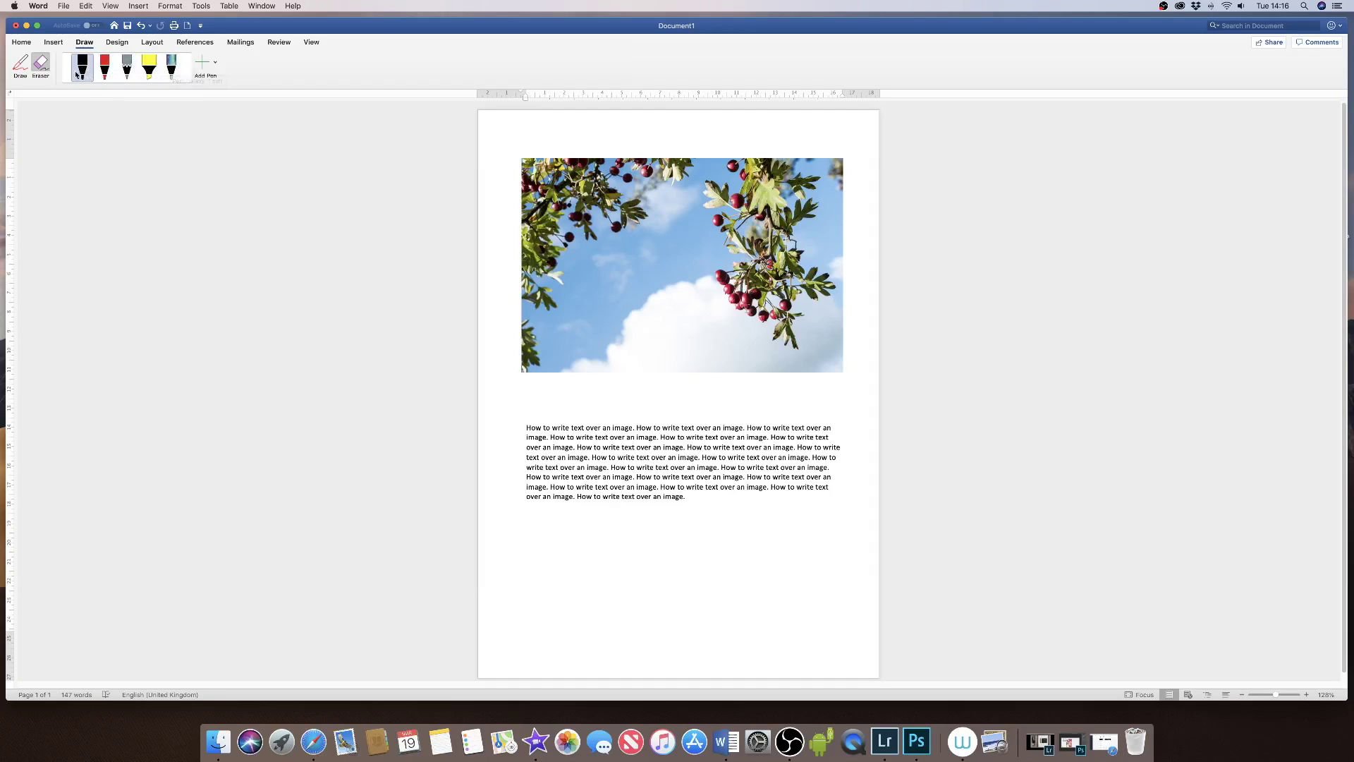
{"action": "left_click", "coordinate": [86, 70]}
{"action": "mouse_move", "coordinate": [576, 271]}
{"action": "left_mouse_down"}
{"action": "mouse_move", "coordinate": [589, 295]}
{"action": "mouse_move", "coordinate": [597, 269]}
{"action": "mouse_move", "coordinate": [612, 290]}
{"action": "left_mouse_up"}
{"action": "left_click_drag", "start_coordinate": [619, 271], "coordinate": [627, 284]}
{"action": "mouse_move", "coordinate": [647, 259]}
{"action": "left_mouse_down"}
{"action": "mouse_move", "coordinate": [635, 271]}
{"action": "mouse_move", "coordinate": [652, 279]}
{"action": "mouse_move", "coordinate": [600, 329]}
{"action": "mouse_move", "coordinate": [611, 302]}
{"action": "left_mouse_up"}
Handwrite TEXT HERE below WRITE in black ink
{"action": "mouse_move", "coordinate": [621, 313]}
{"action": "left_mouse_down"}
{"action": "mouse_move", "coordinate": [637, 325]}
{"action": "mouse_move", "coordinate": [650, 296]}
{"action": "left_mouse_up"}
{"action": "left_click", "coordinate": [656, 311]}
{"action": "left_click_drag", "start_coordinate": [644, 298], "coordinate": [632, 353]}
{"action": "left_click_drag", "start_coordinate": [643, 329], "coordinate": [644, 341]}
{"action": "mouse_move", "coordinate": [648, 327]}
{"action": "left_mouse_down"}
{"action": "mouse_move", "coordinate": [644, 348]}
{"action": "mouse_move", "coordinate": [660, 331]}
{"action": "mouse_move", "coordinate": [678, 340]}
{"action": "left_mouse_up"}
{"action": "mouse_move", "coordinate": [666, 319]}
{"action": "left_mouse_down"}
{"action": "mouse_move", "coordinate": [659, 334]}
{"action": "mouse_move", "coordinate": [679, 336]}
{"action": "left_mouse_up"}
{"action": "left_click_drag", "start_coordinate": [679, 325], "coordinate": [690, 322]}
{"action": "left_click", "coordinate": [696, 321]}
{"action": "left_click", "coordinate": [696, 330]}
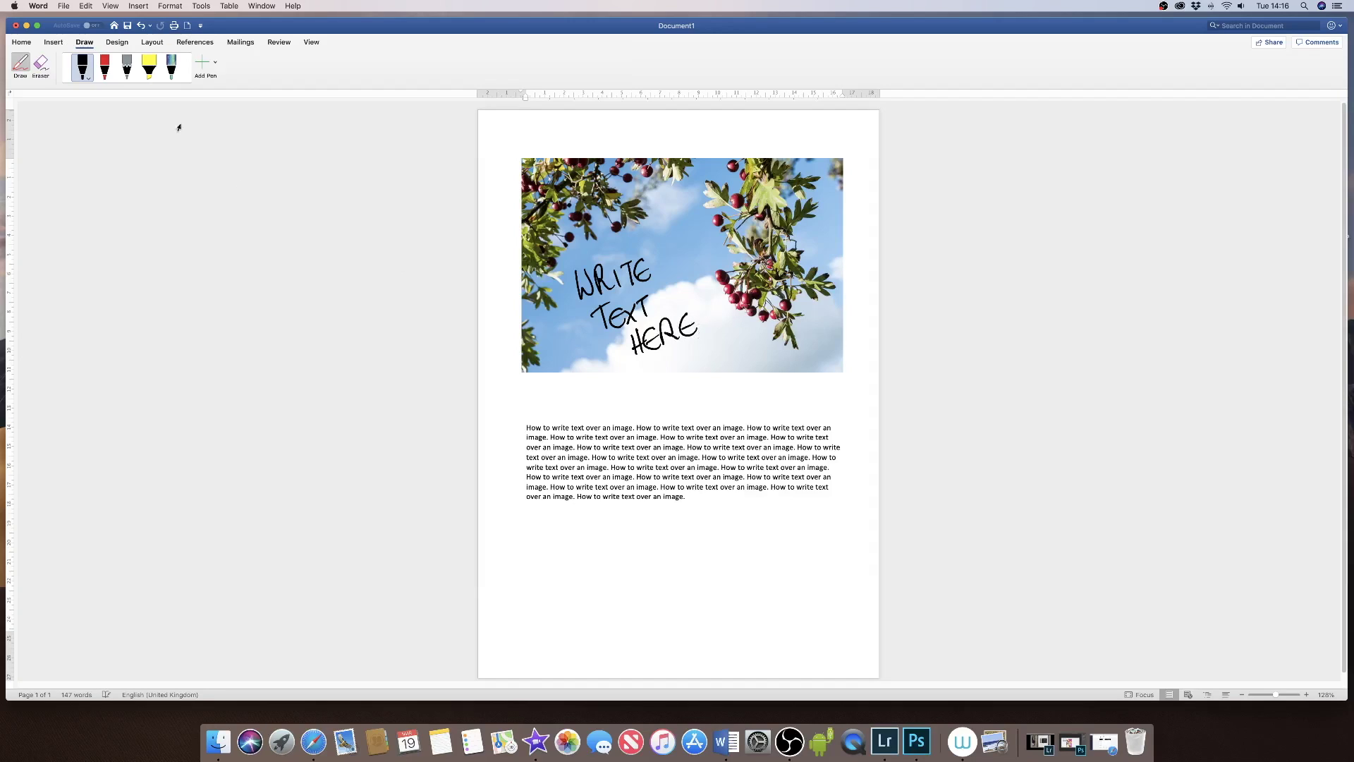
Erase the black handwriting, scribble 'Draw Here' with the pen, then erase most of it
{"action": "left_click", "coordinate": [40, 64]}
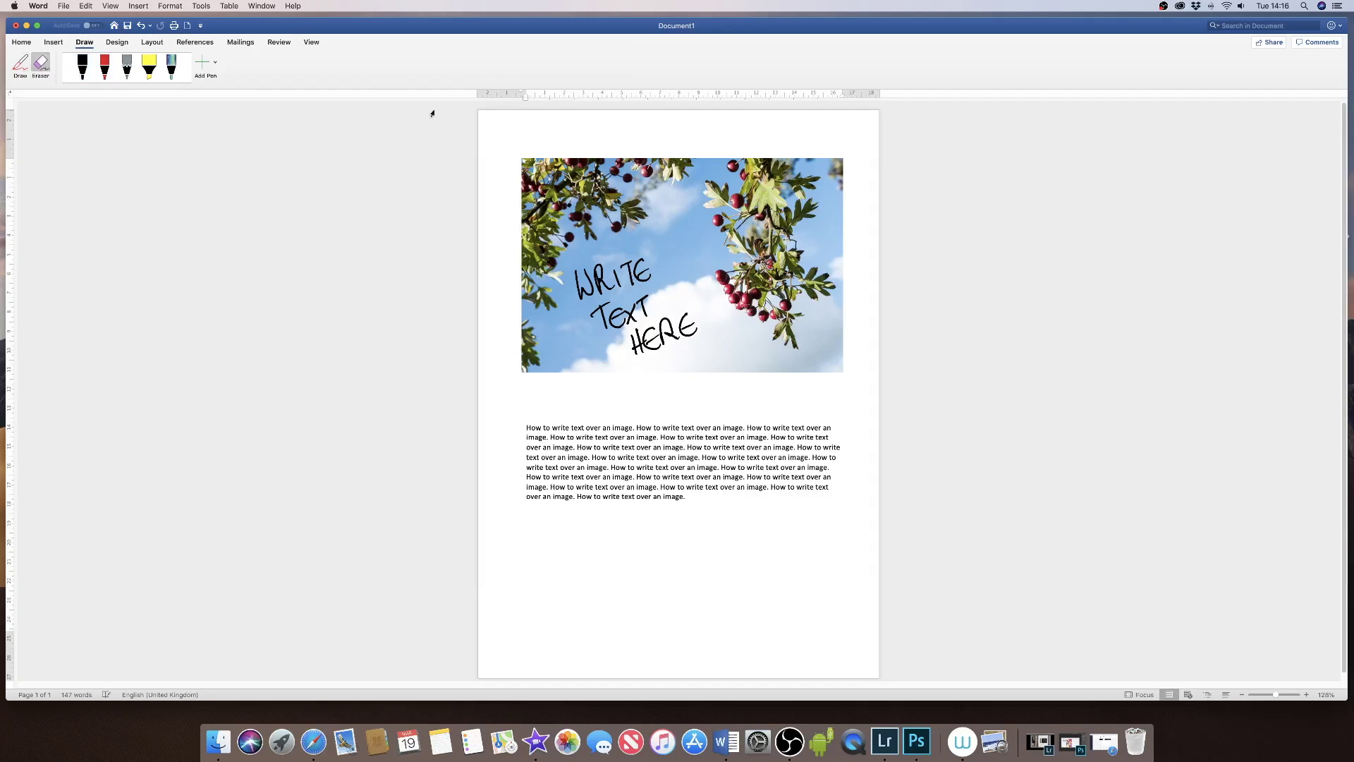
{"action": "mouse_move", "coordinate": [656, 268]}
{"action": "left_mouse_down"}
{"action": "mouse_move", "coordinate": [585, 282]}
{"action": "mouse_move", "coordinate": [662, 318]}
{"action": "mouse_move", "coordinate": [596, 310]}
{"action": "mouse_move", "coordinate": [687, 326]}
{"action": "mouse_move", "coordinate": [645, 351]}
{"action": "left_mouse_up"}
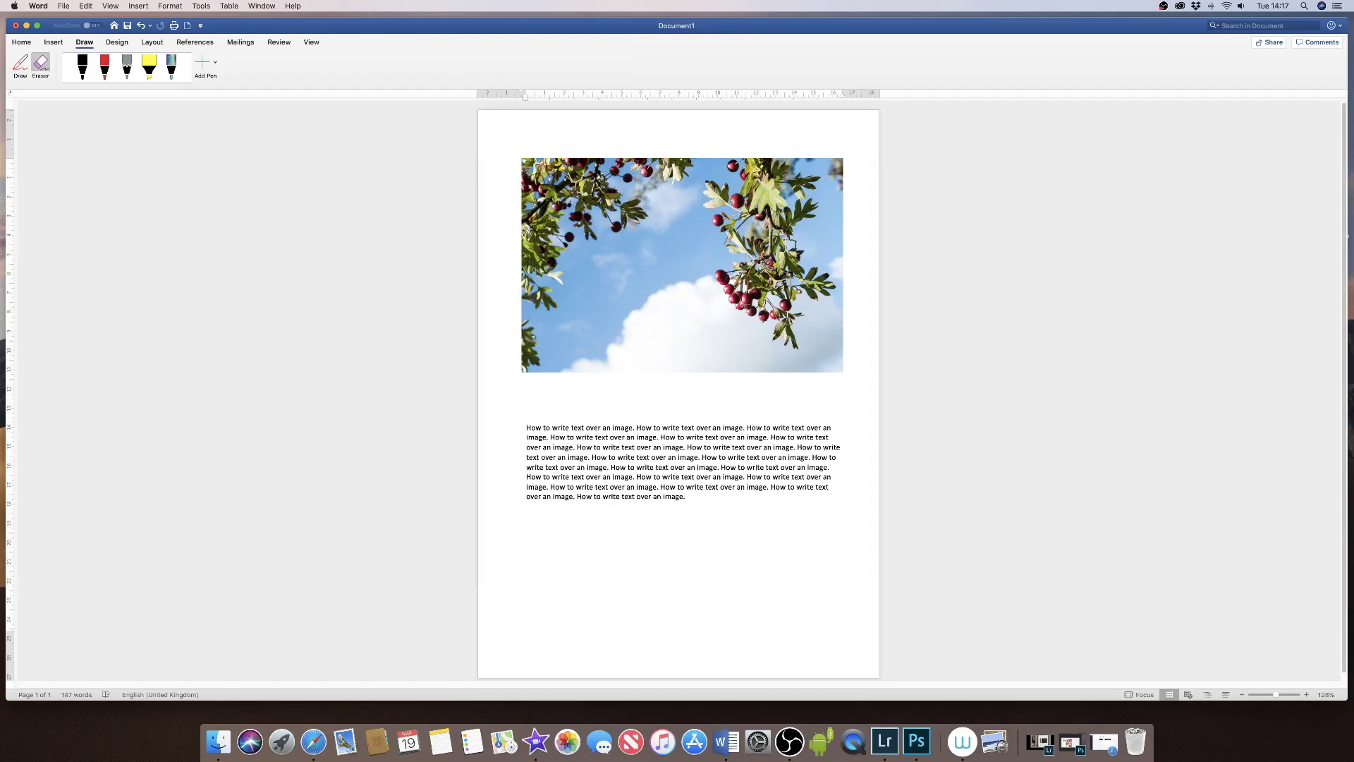
{"action": "left_click", "coordinate": [21, 63]}
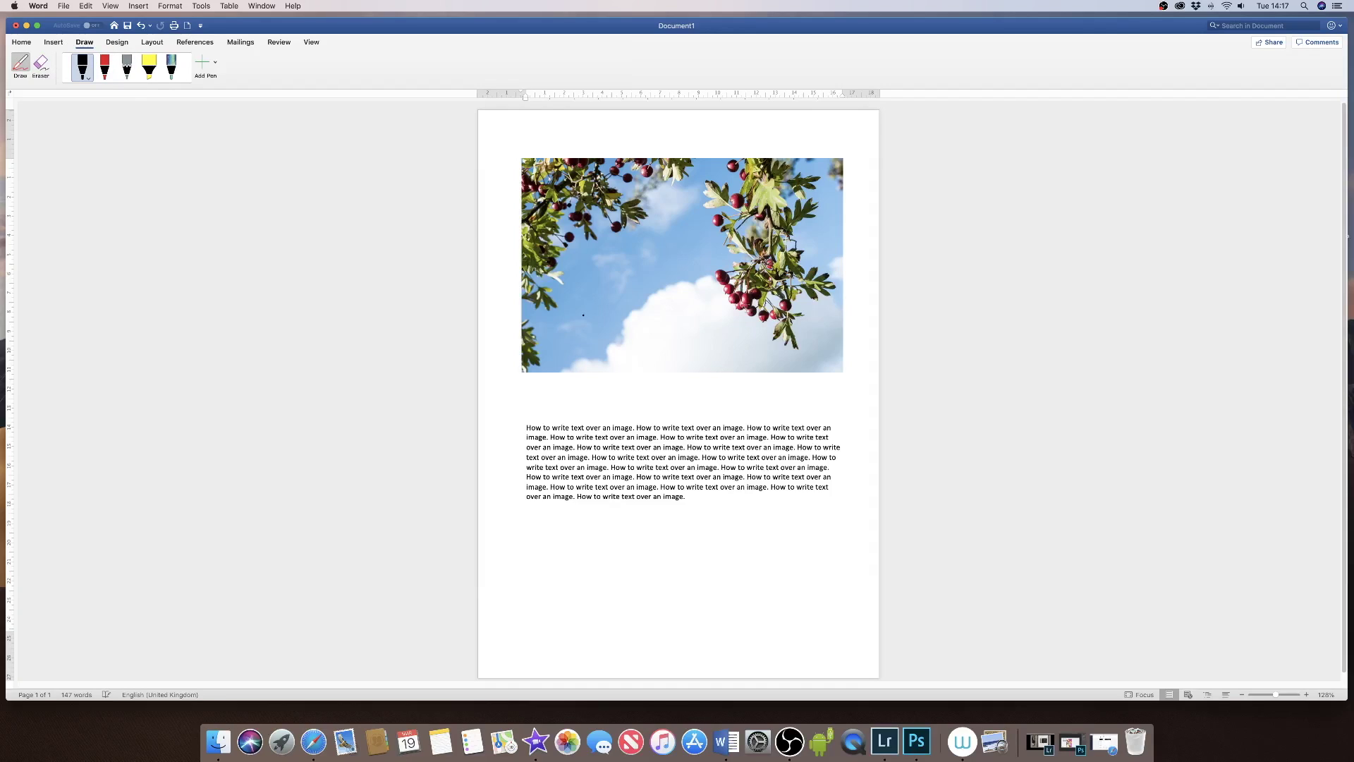
{"action": "mouse_move", "coordinate": [575, 303]}
{"action": "left_mouse_down"}
{"action": "mouse_move", "coordinate": [614, 311]}
{"action": "mouse_move", "coordinate": [632, 292]}
{"action": "mouse_move", "coordinate": [643, 306]}
{"action": "mouse_move", "coordinate": [686, 282]}
{"action": "left_mouse_up"}
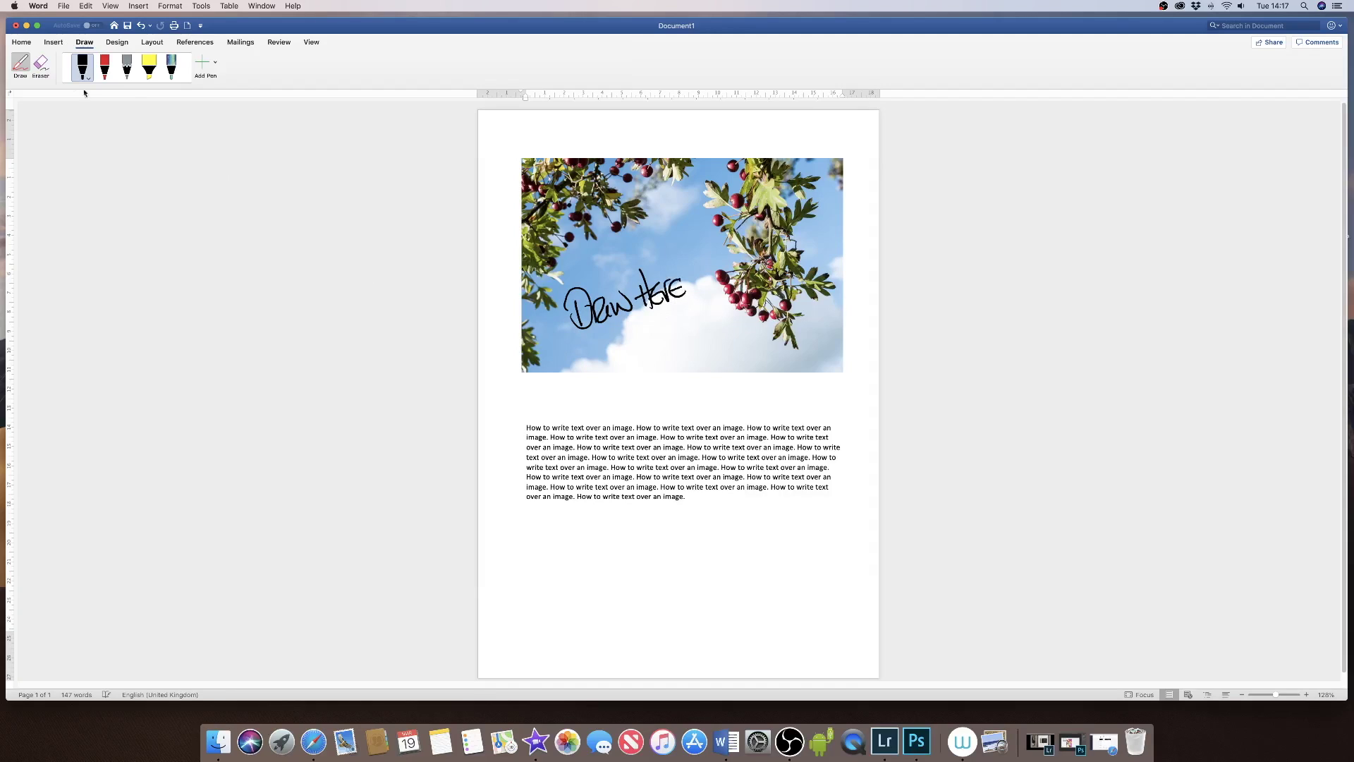
{"action": "left_click", "coordinate": [41, 63]}
{"action": "left_click_drag", "start_coordinate": [696, 291], "coordinate": [560, 322]}
Switch to the multicoloured galaxy pen and handwrite WRITE over the cloud
{"action": "left_click", "coordinate": [157, 74]}
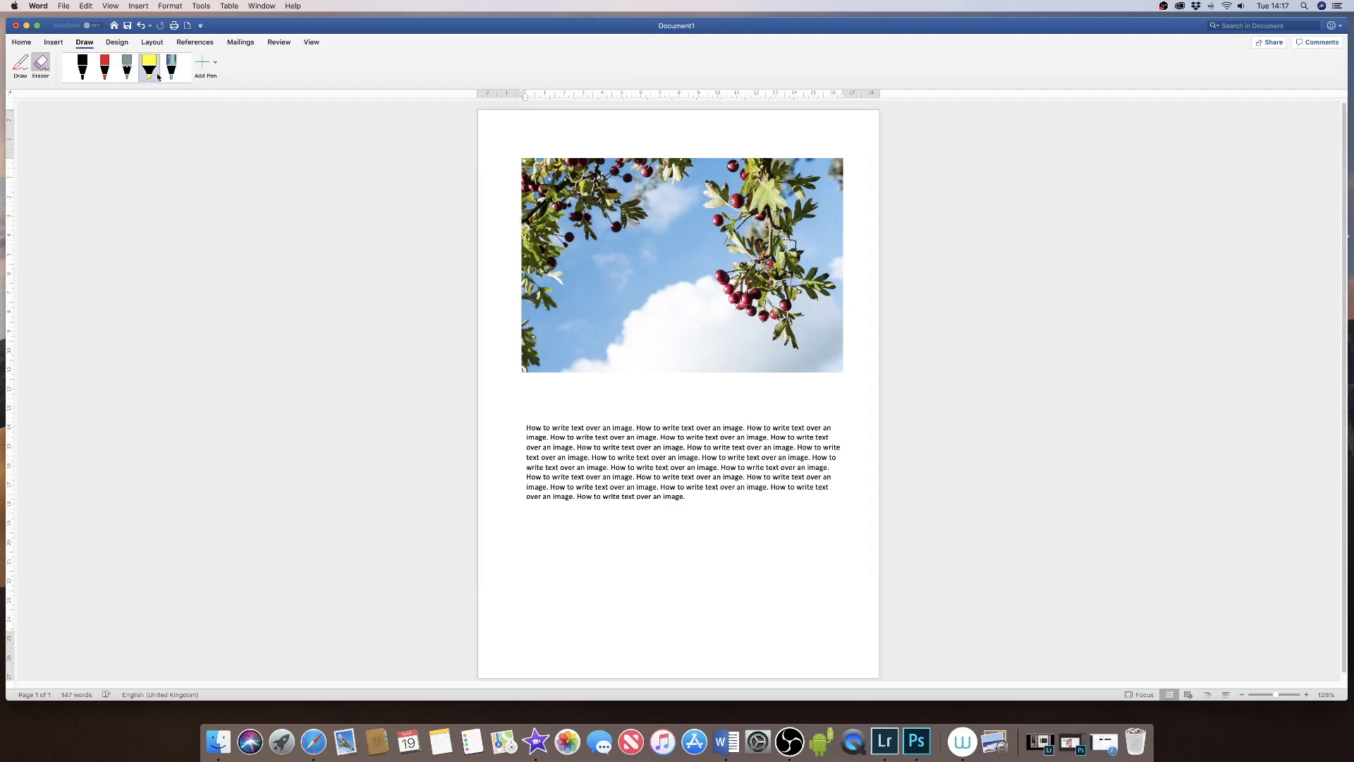
{"action": "left_click", "coordinate": [172, 69]}
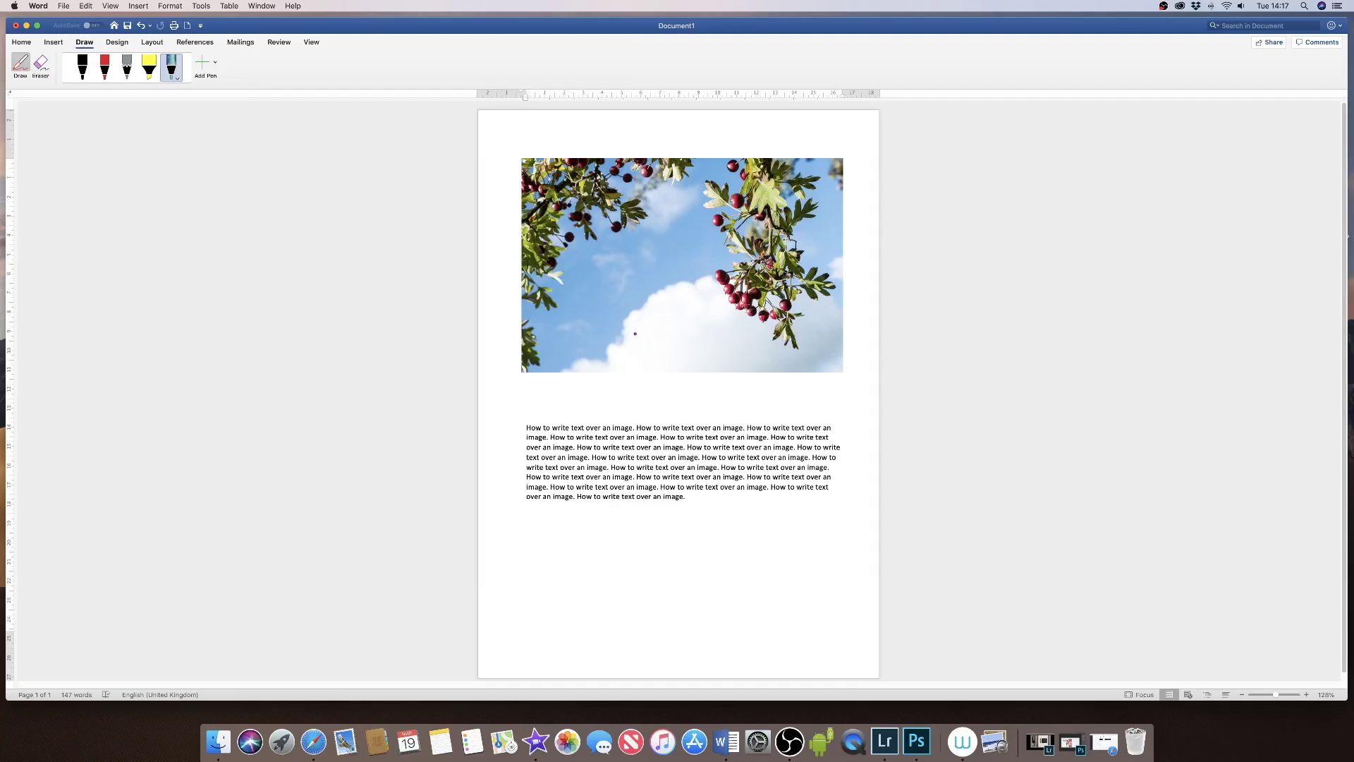
{"action": "left_click_drag", "start_coordinate": [634, 325], "coordinate": [677, 328]}
{"action": "left_click", "coordinate": [679, 315]}
{"action": "left_click", "coordinate": [680, 323]}
{"action": "mouse_move", "coordinate": [677, 312]}
{"action": "left_mouse_down"}
{"action": "mouse_move", "coordinate": [690, 304]}
{"action": "mouse_move", "coordinate": [699, 321]}
{"action": "left_mouse_up"}
{"action": "left_click", "coordinate": [715, 311]}
{"action": "mouse_move", "coordinate": [699, 310]}
{"action": "left_mouse_down"}
{"action": "mouse_move", "coordinate": [660, 367]}
{"action": "mouse_move", "coordinate": [670, 363]}
{"action": "left_mouse_up"}
Handwrite HERE below WRITE, then erase the WRITE HERE ink
{"action": "left_click_drag", "start_coordinate": [660, 356], "coordinate": [677, 360]}
{"action": "left_click_drag", "start_coordinate": [679, 342], "coordinate": [690, 349]}
{"action": "left_click_drag", "start_coordinate": [700, 339], "coordinate": [698, 357]}
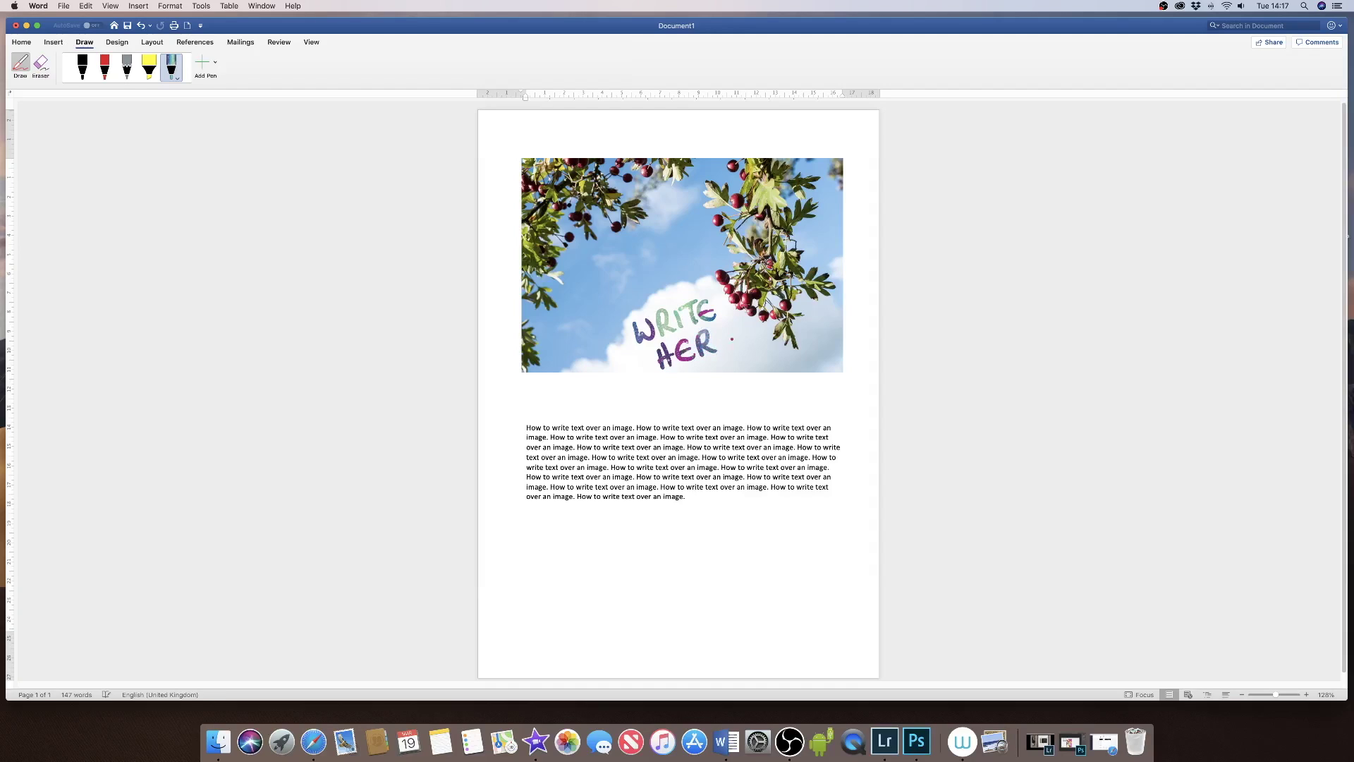
{"action": "mouse_move", "coordinate": [728, 329]}
{"action": "left_mouse_down"}
{"action": "mouse_move", "coordinate": [714, 350]}
{"action": "mouse_move", "coordinate": [724, 338]}
{"action": "left_mouse_up"}
{"action": "left_click", "coordinate": [41, 64]}
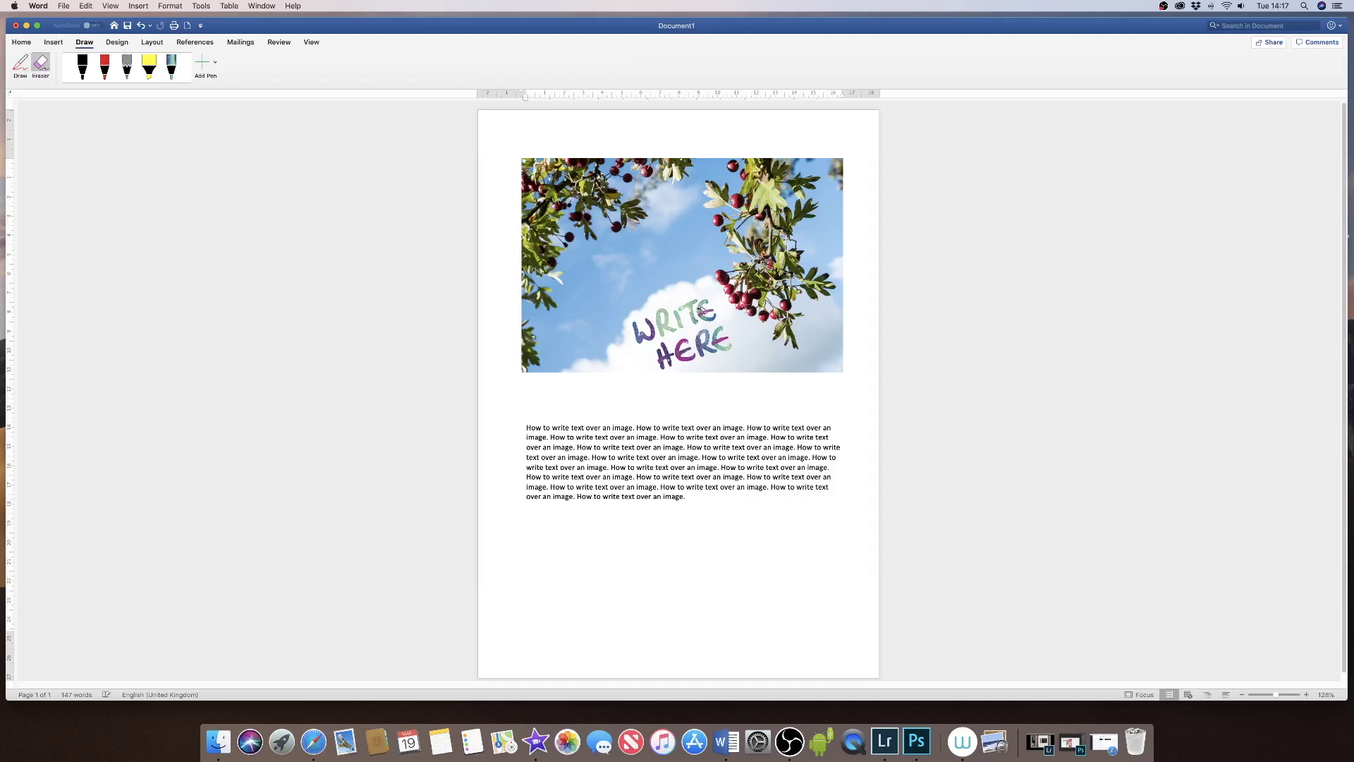
{"action": "mouse_move", "coordinate": [635, 330]}
{"action": "left_mouse_down"}
{"action": "mouse_move", "coordinate": [712, 311]}
{"action": "mouse_move", "coordinate": [652, 366]}
{"action": "left_mouse_up"}
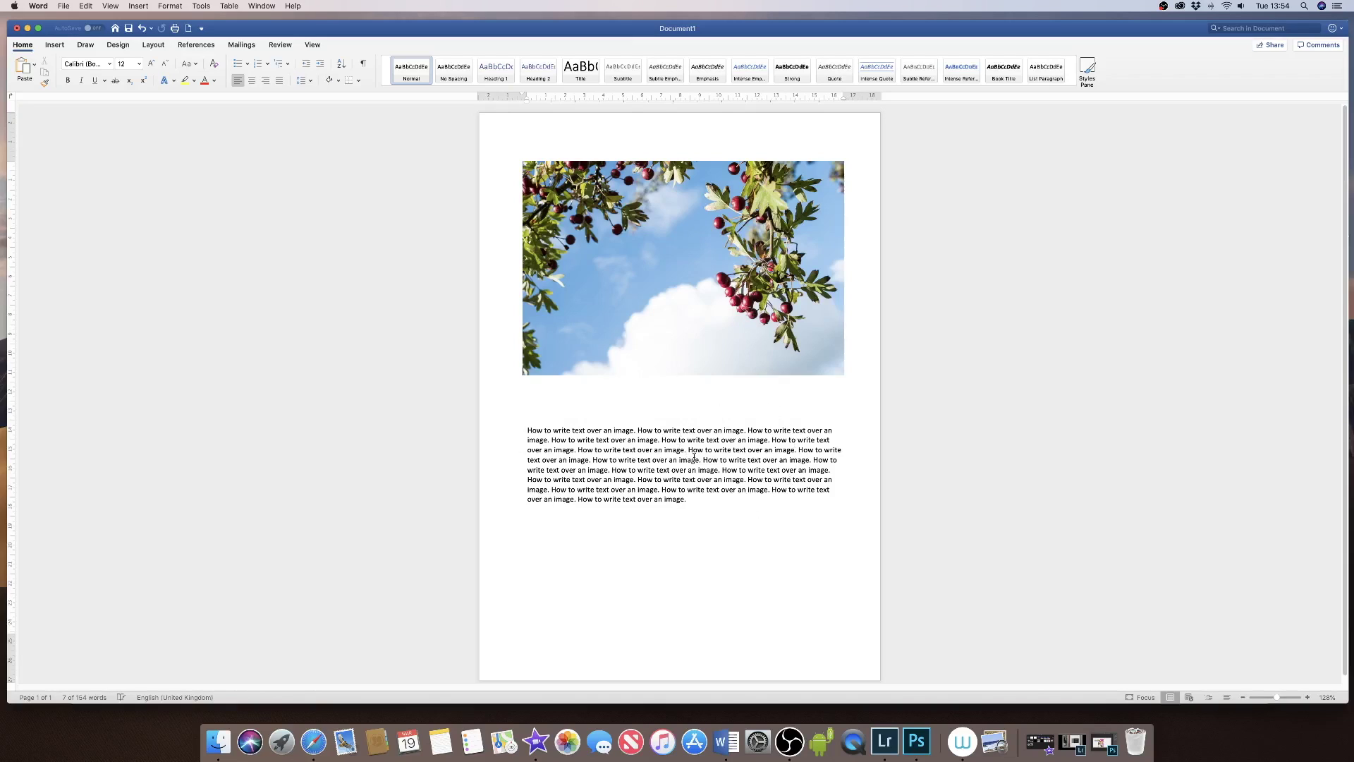
Set the photo's text wrapping to Behind Text
{"action": "left_click", "coordinate": [657, 244]}
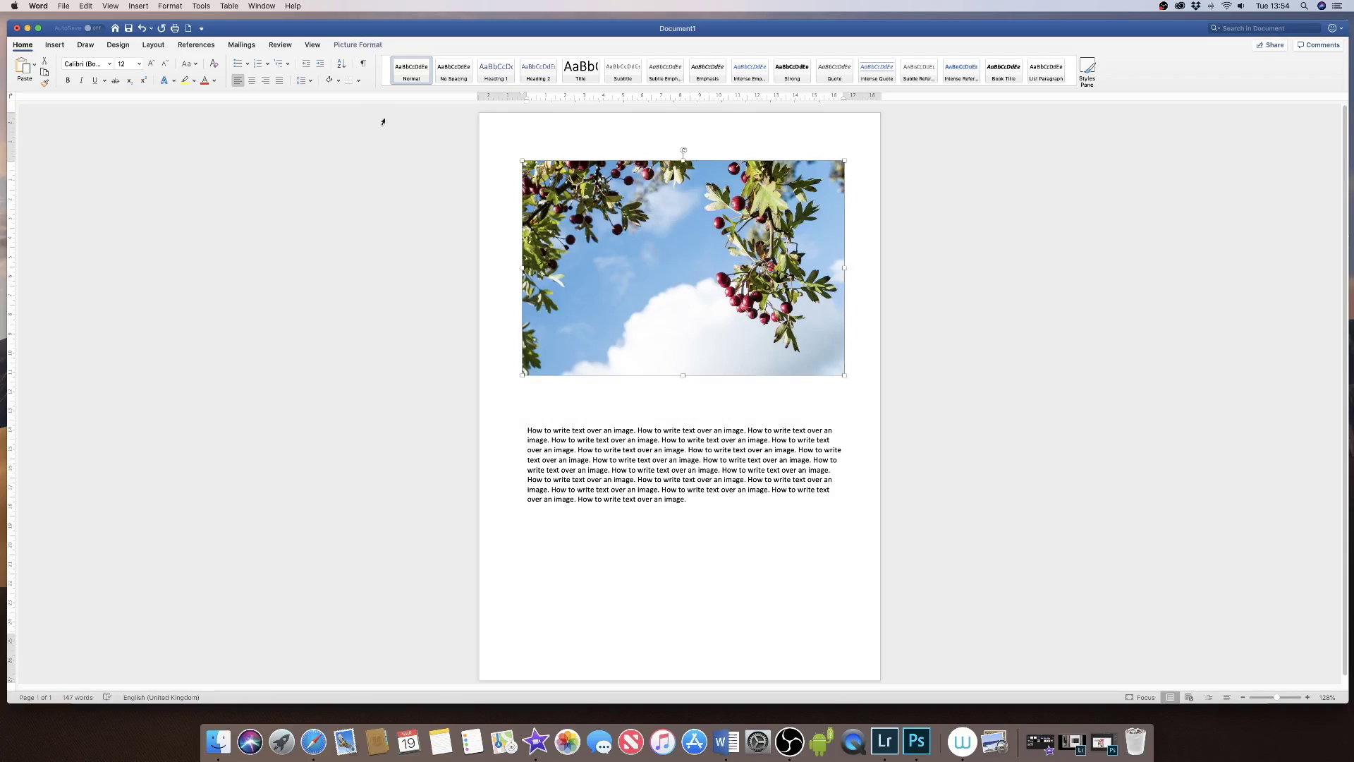
{"action": "left_click", "coordinate": [367, 47]}
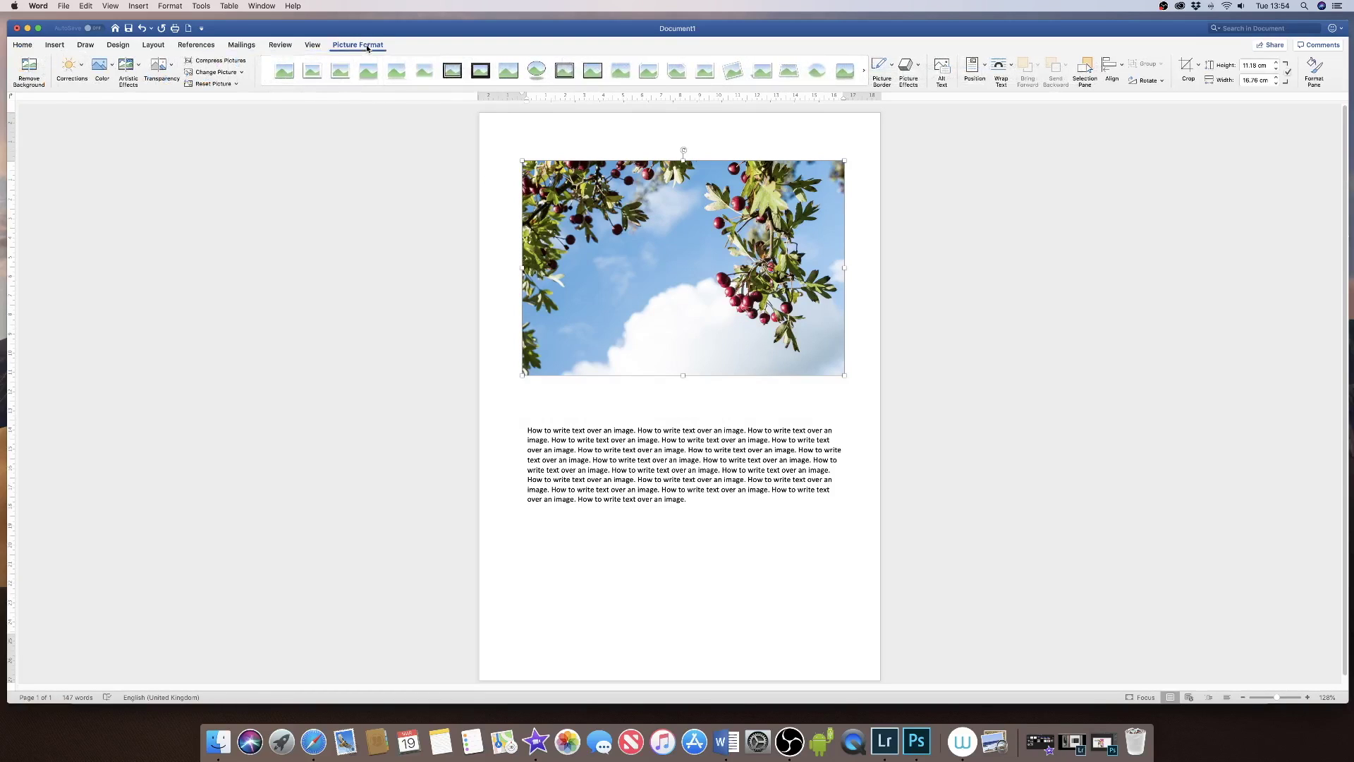
{"action": "left_click", "coordinate": [1013, 68]}
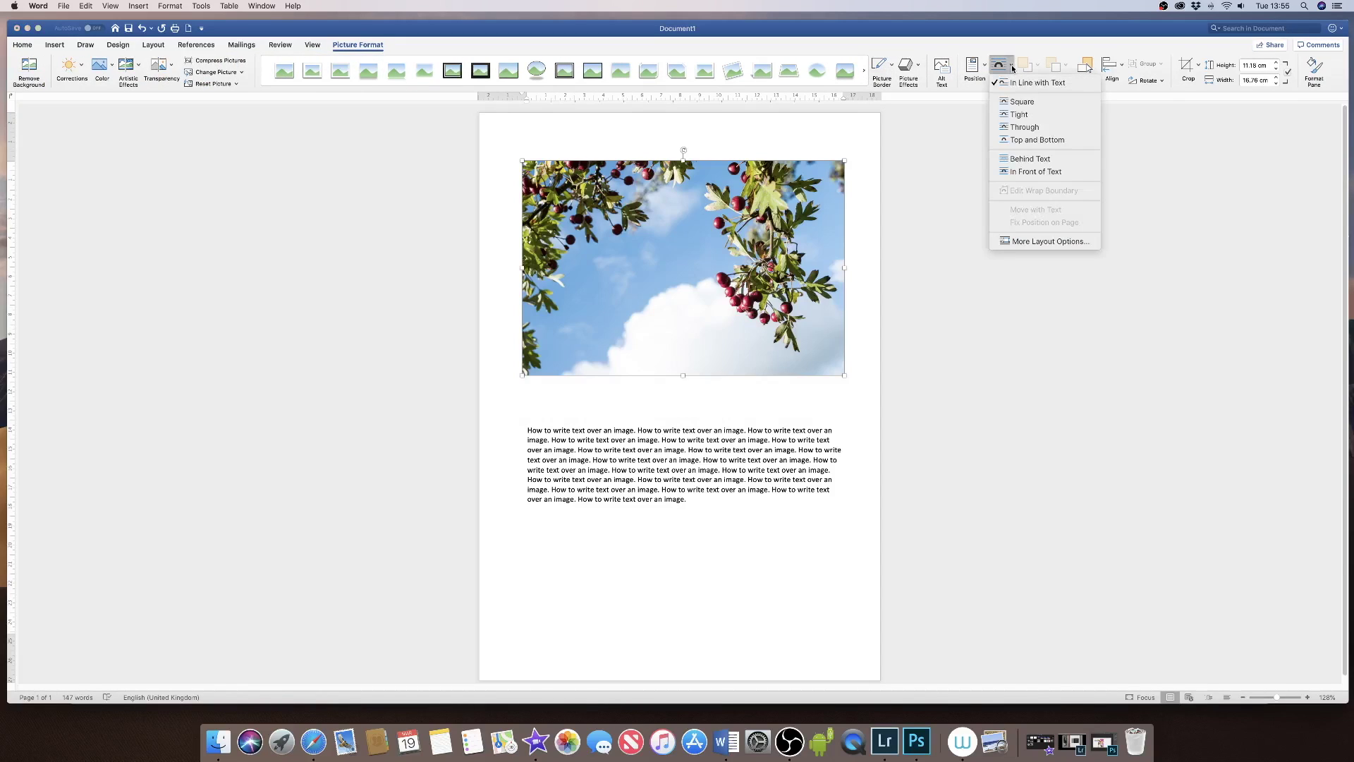
{"action": "left_click", "coordinate": [1016, 162]}
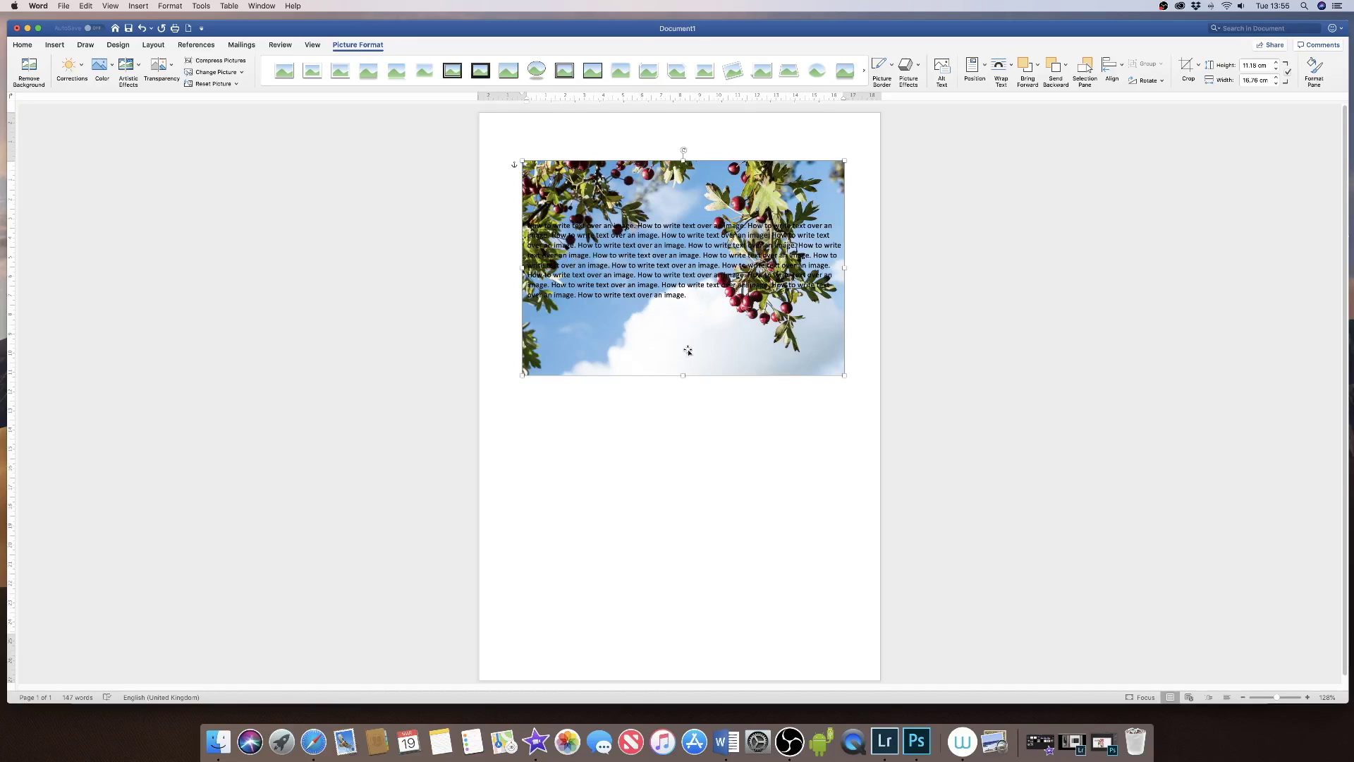
Remove the blank lines above the paragraph and drag the photo up behind the whole paragraph
{"action": "mouse_move", "coordinate": [686, 341]}
{"action": "left_mouse_down"}
{"action": "mouse_move", "coordinate": [703, 341]}
{"action": "mouse_move", "coordinate": [682, 310]}
{"action": "mouse_move", "coordinate": [677, 349]}
{"action": "mouse_move", "coordinate": [696, 332]}
{"action": "mouse_move", "coordinate": [687, 342]}
{"action": "left_mouse_up"}
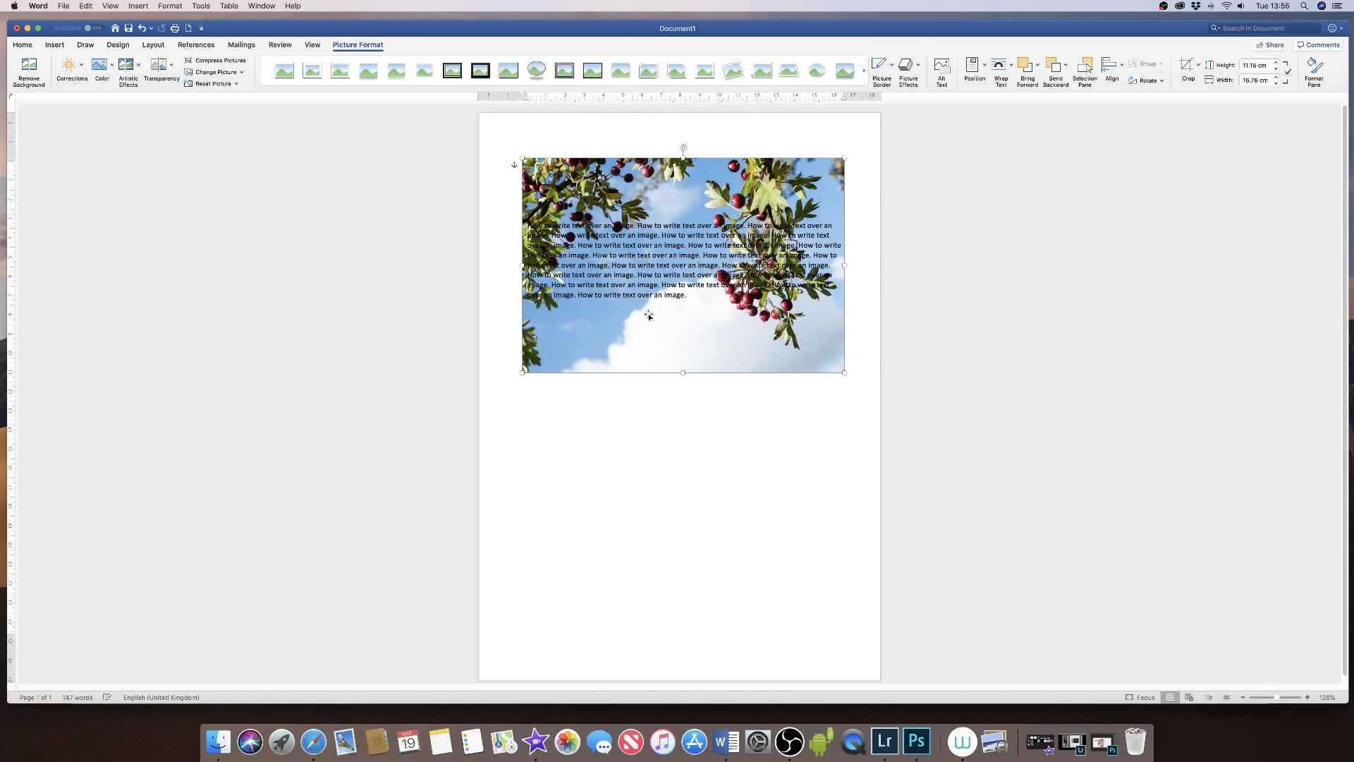
{"action": "left_click_drag", "start_coordinate": [647, 315], "coordinate": [650, 413]}
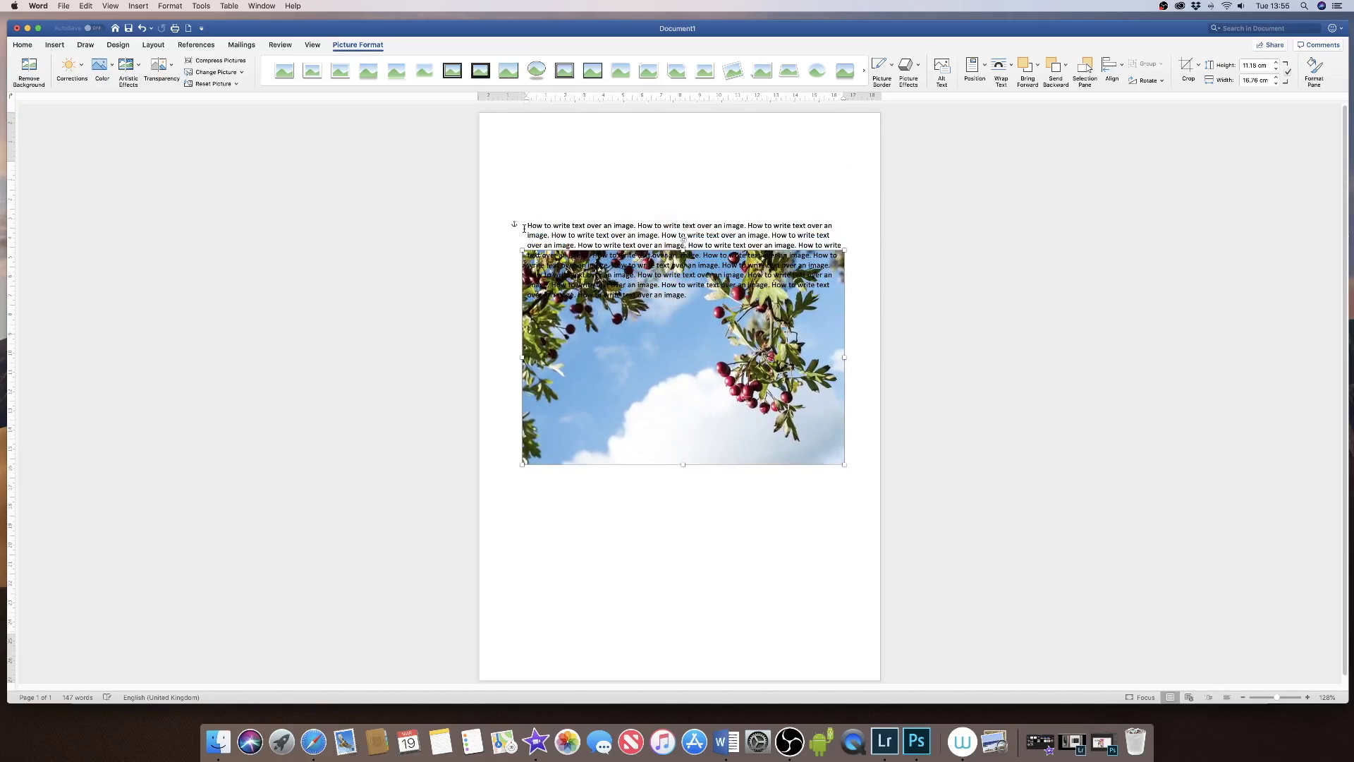
{"action": "left_click", "coordinate": [529, 226]}
{"action": "key", "text": "BackSpace"}
{"action": "key", "text": "BackSpace"}
{"action": "key", "text": "BackSpace"}
{"action": "key", "text": "BackSpace"}
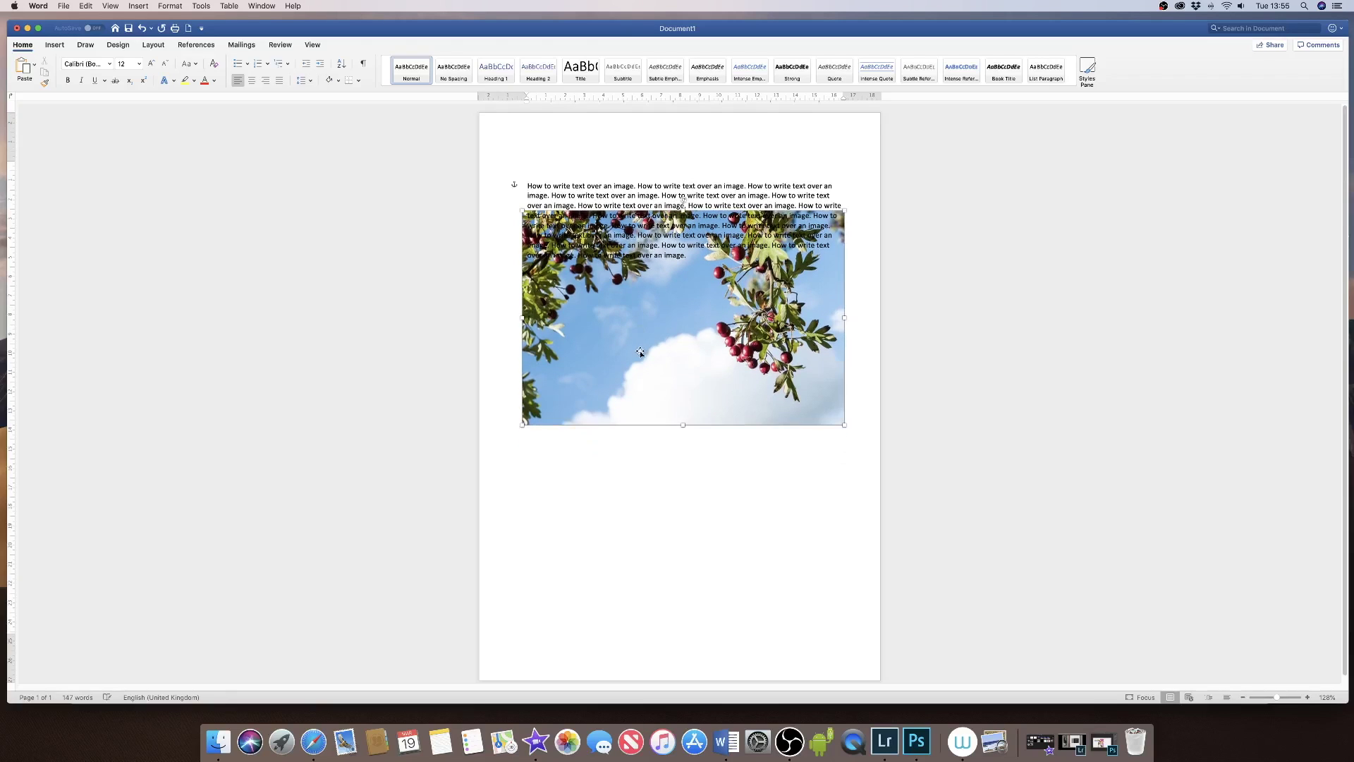
{"action": "left_click_drag", "start_coordinate": [641, 346], "coordinate": [644, 278]}
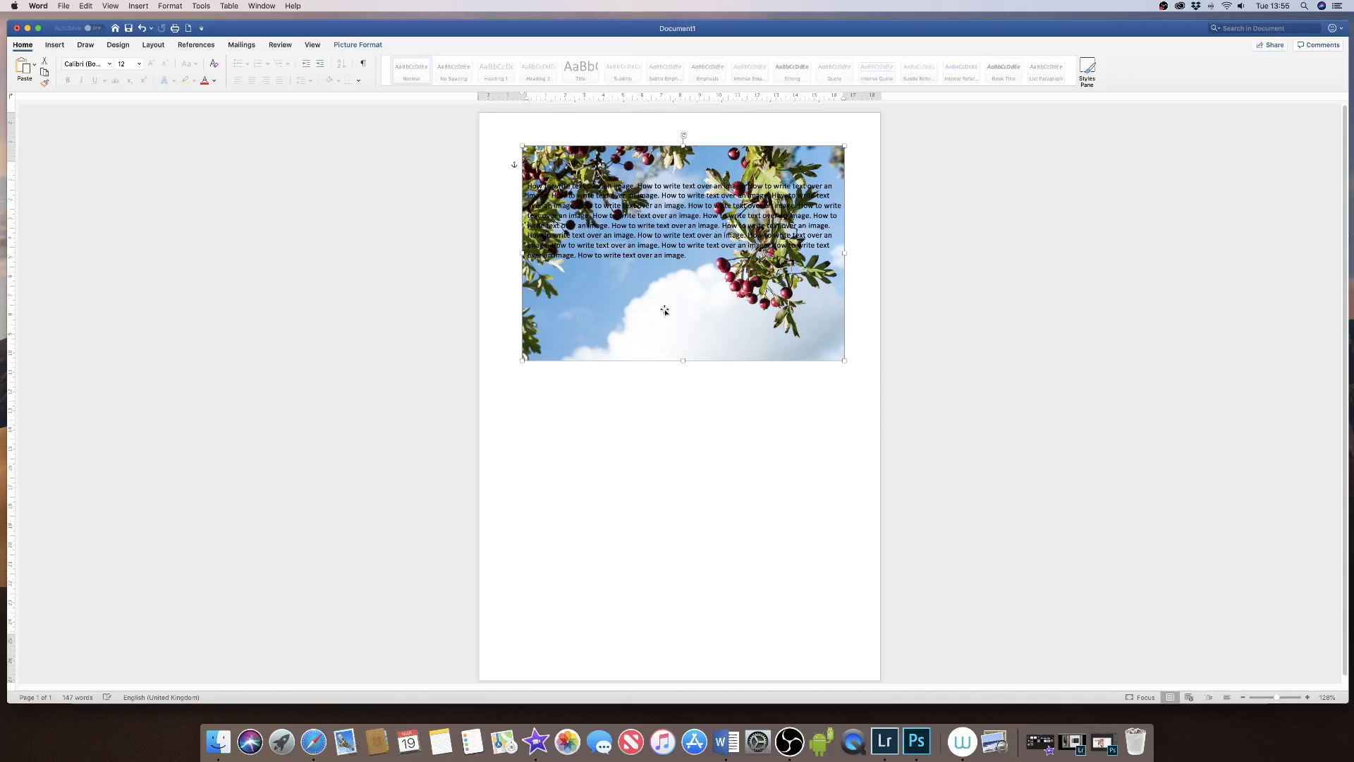
Apply a high Transparency preset to the photo and check the paragraph's readability
{"action": "left_click", "coordinate": [361, 47]}
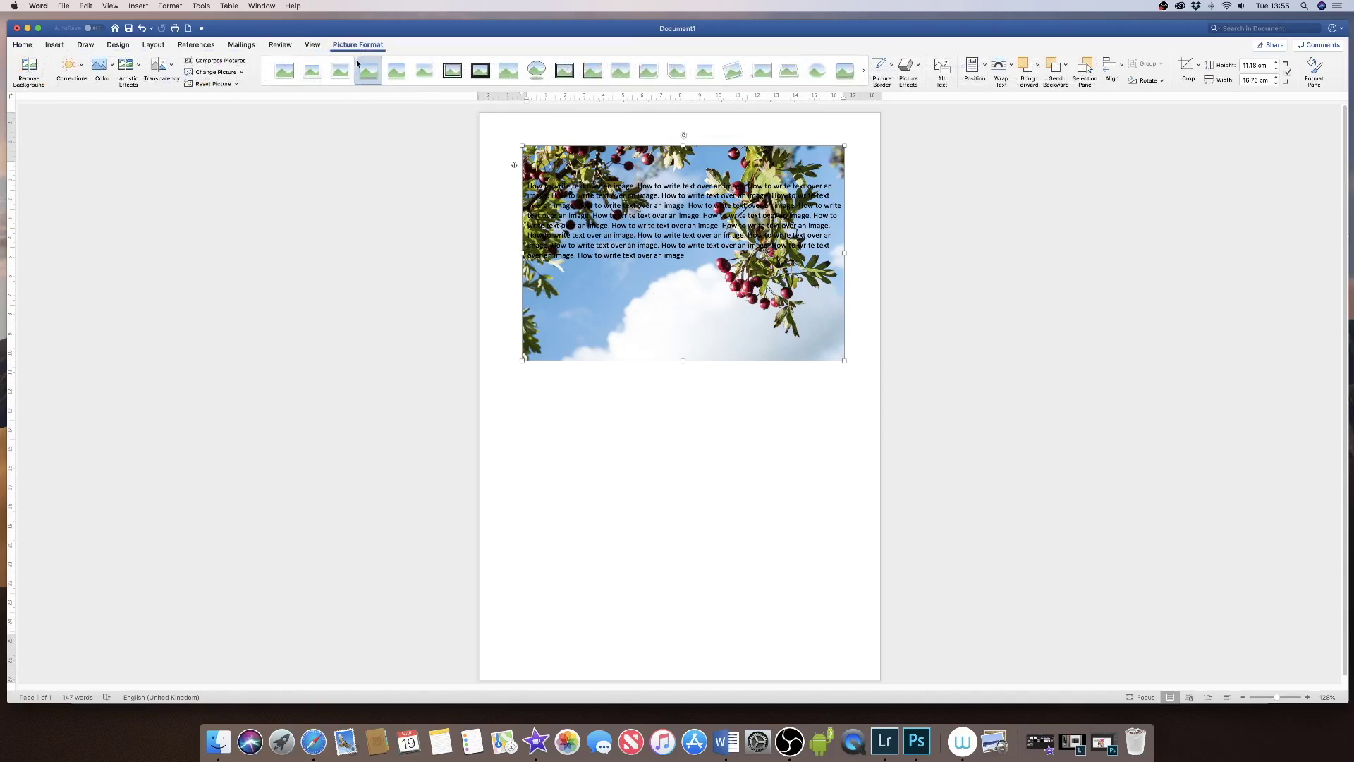
{"action": "left_click", "coordinate": [171, 69]}
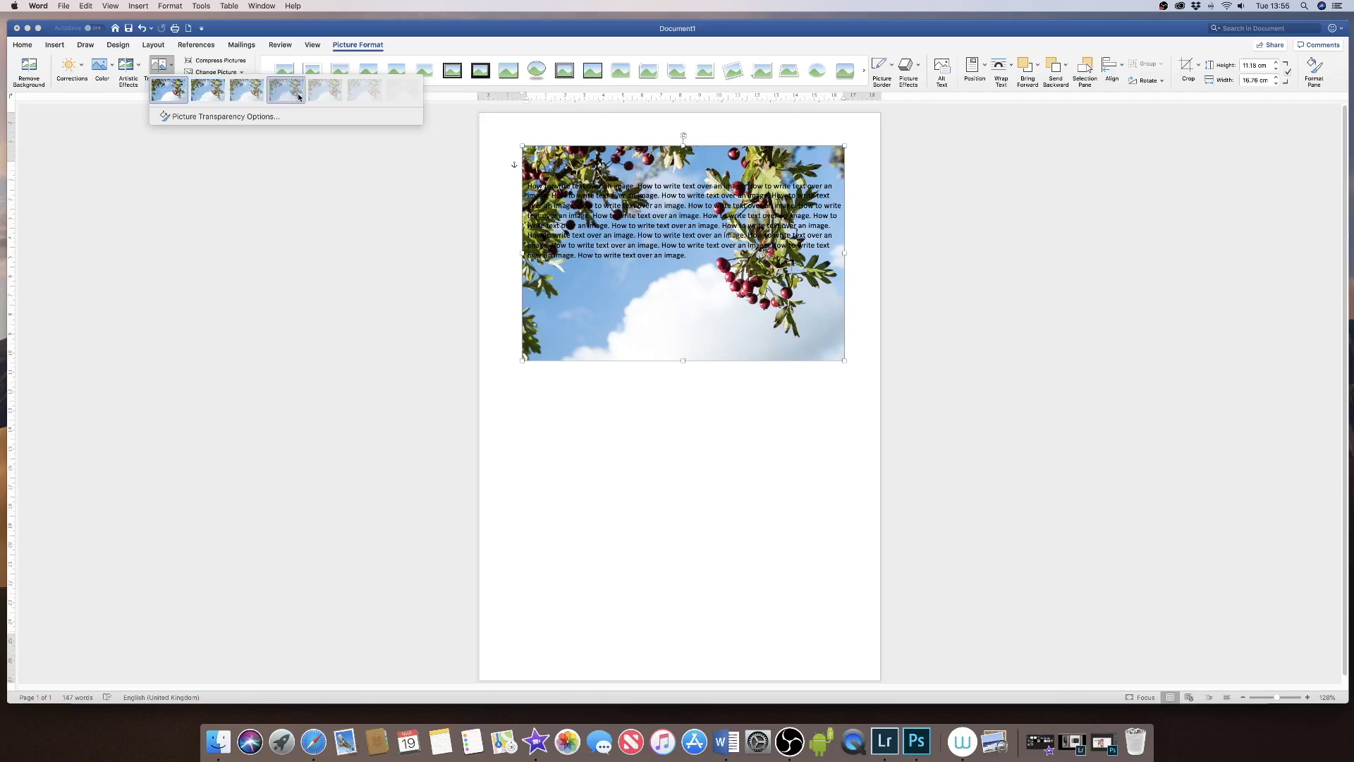
{"action": "left_click", "coordinate": [358, 95]}
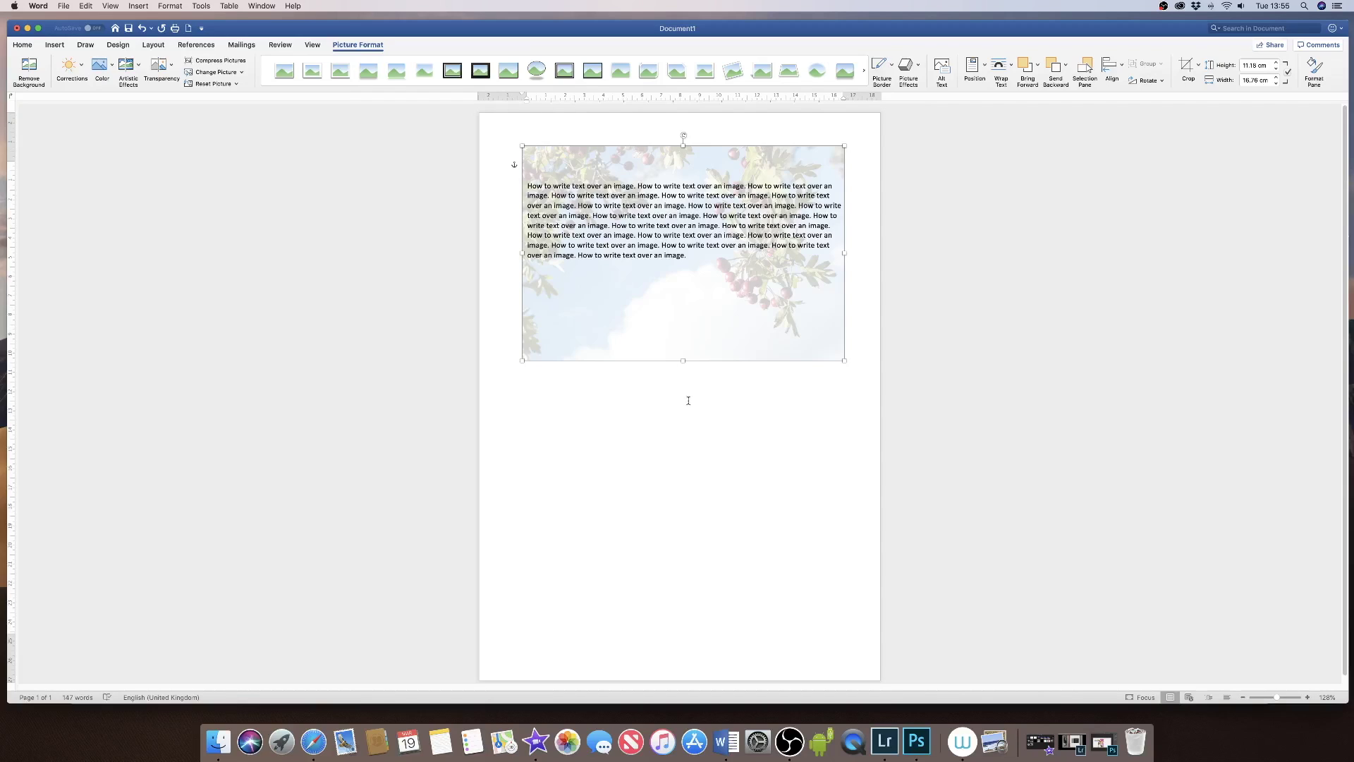
{"action": "left_click", "coordinate": [680, 399]}
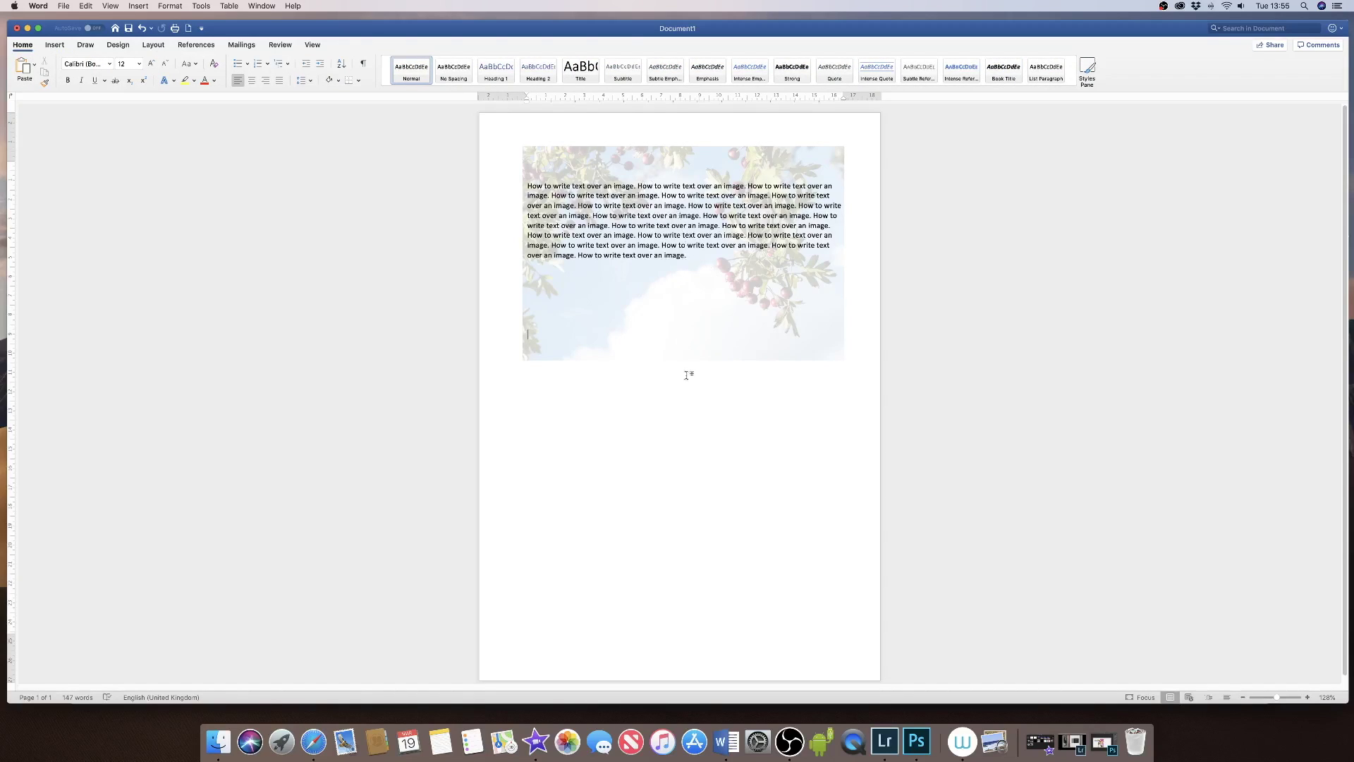
Set the background photo's transparency back to 0% so it is fully opaque
{"action": "left_click", "coordinate": [658, 288]}
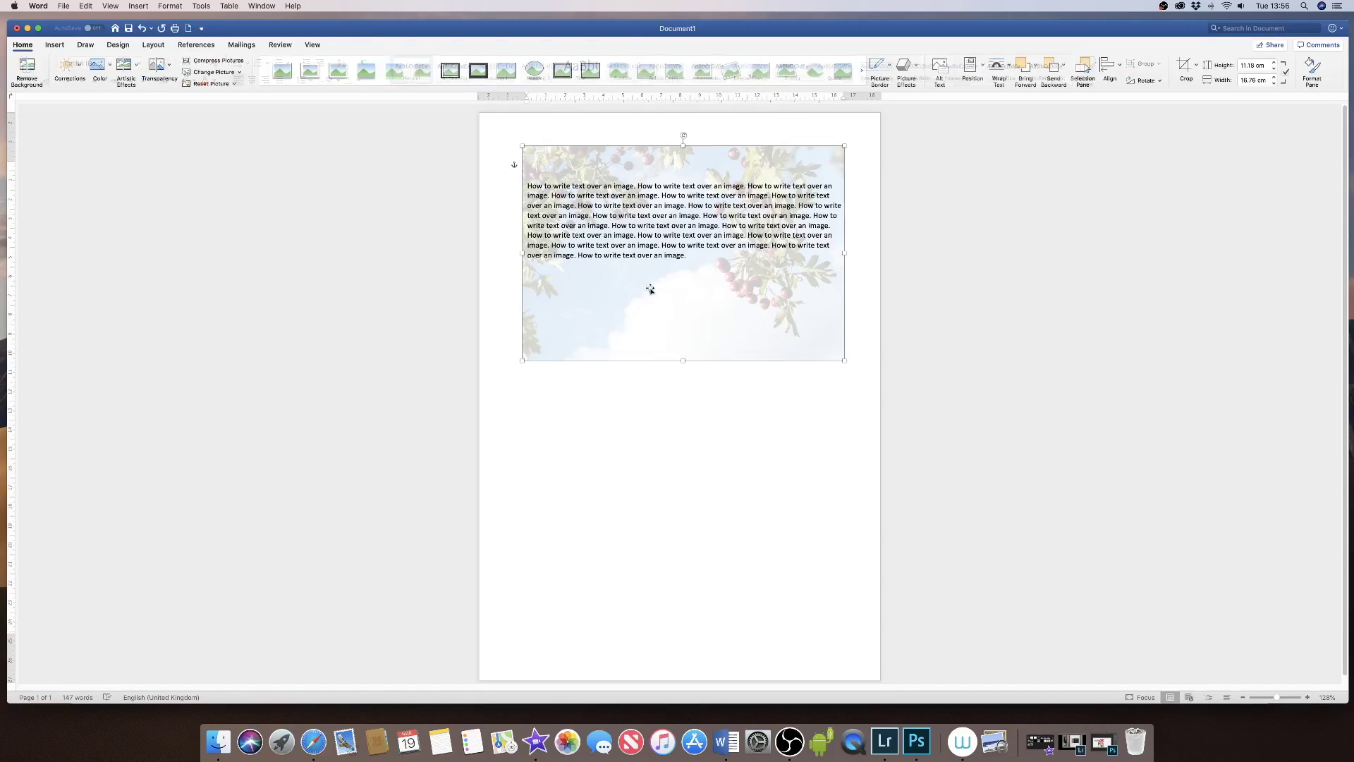
{"action": "left_click", "coordinate": [173, 66]}
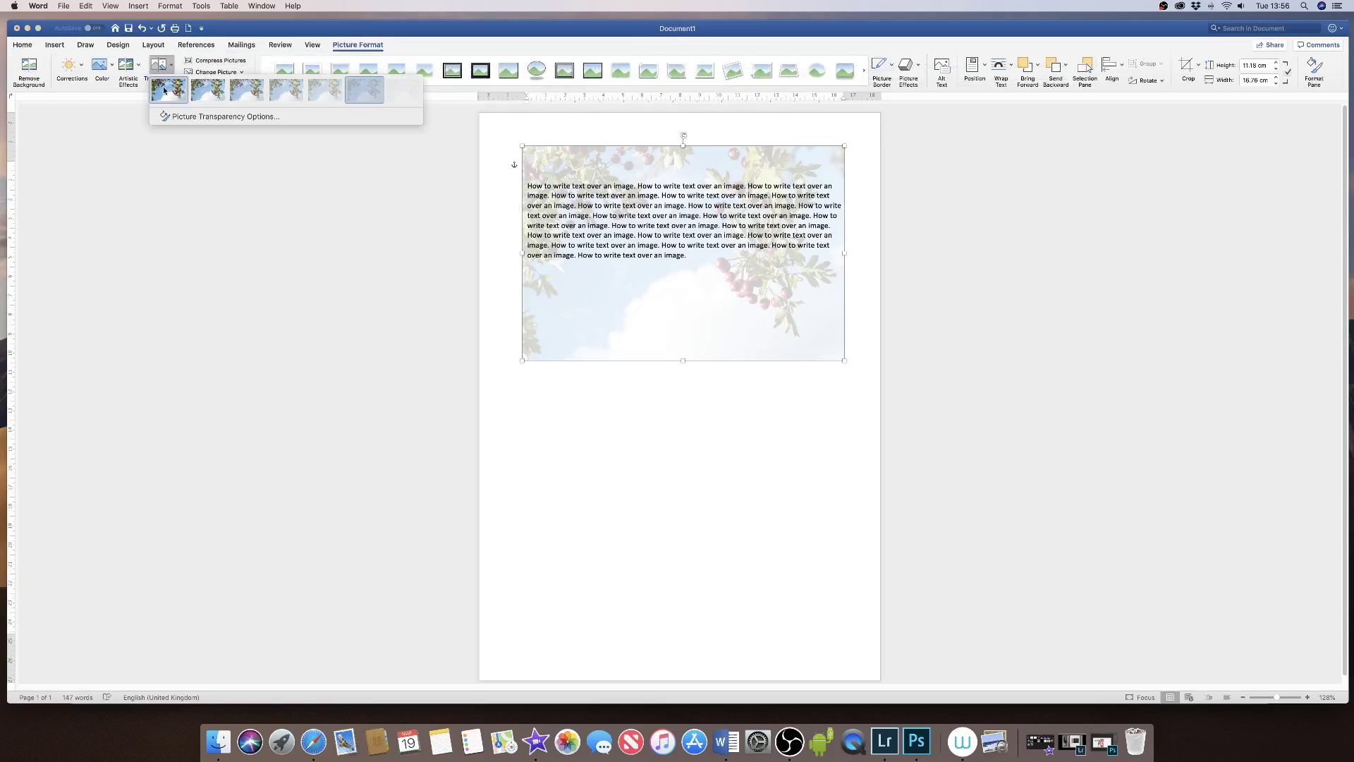
{"action": "left_click", "coordinate": [164, 93]}
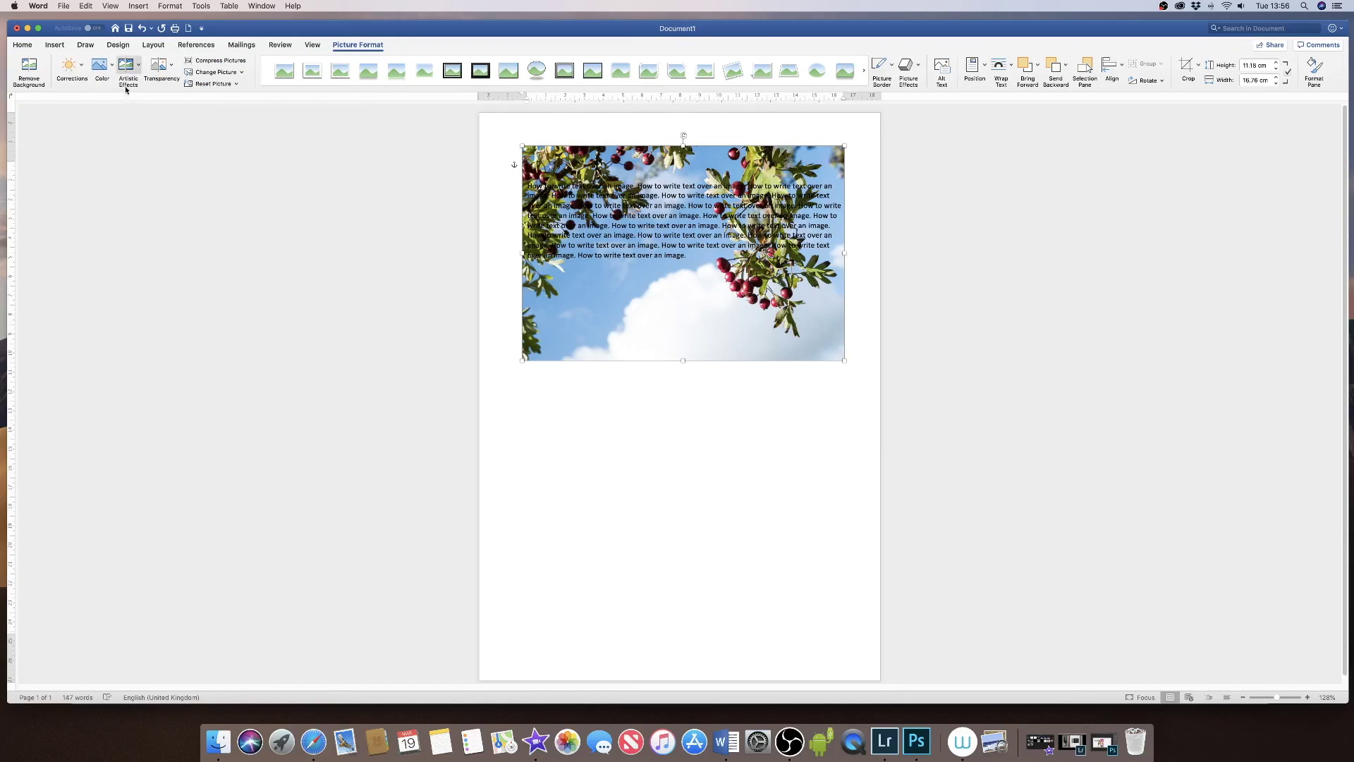
Browse the Corrections options, then try a sepia recolour and undo it to restore the photo's original colours
{"action": "left_click", "coordinate": [82, 67]}
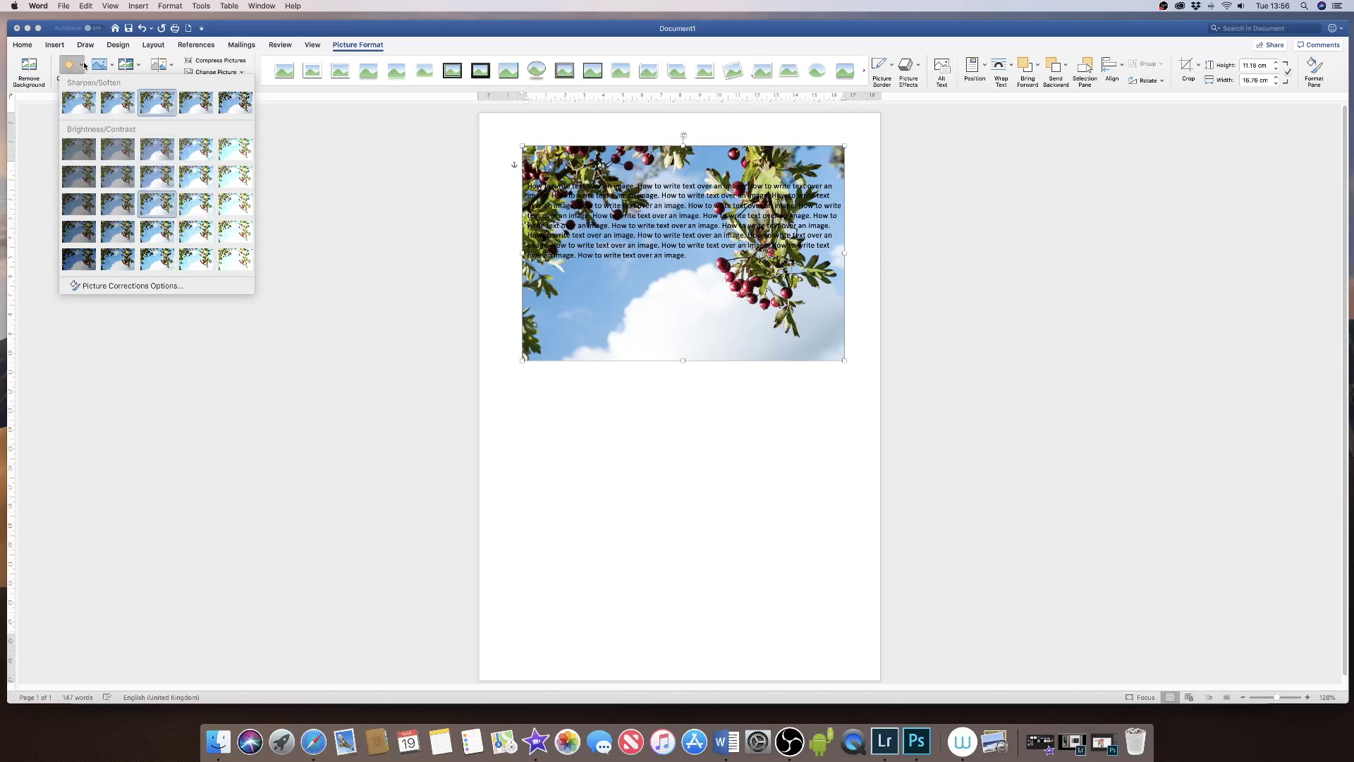
{"action": "left_click", "coordinate": [115, 67]}
{"action": "left_click", "coordinate": [113, 68]}
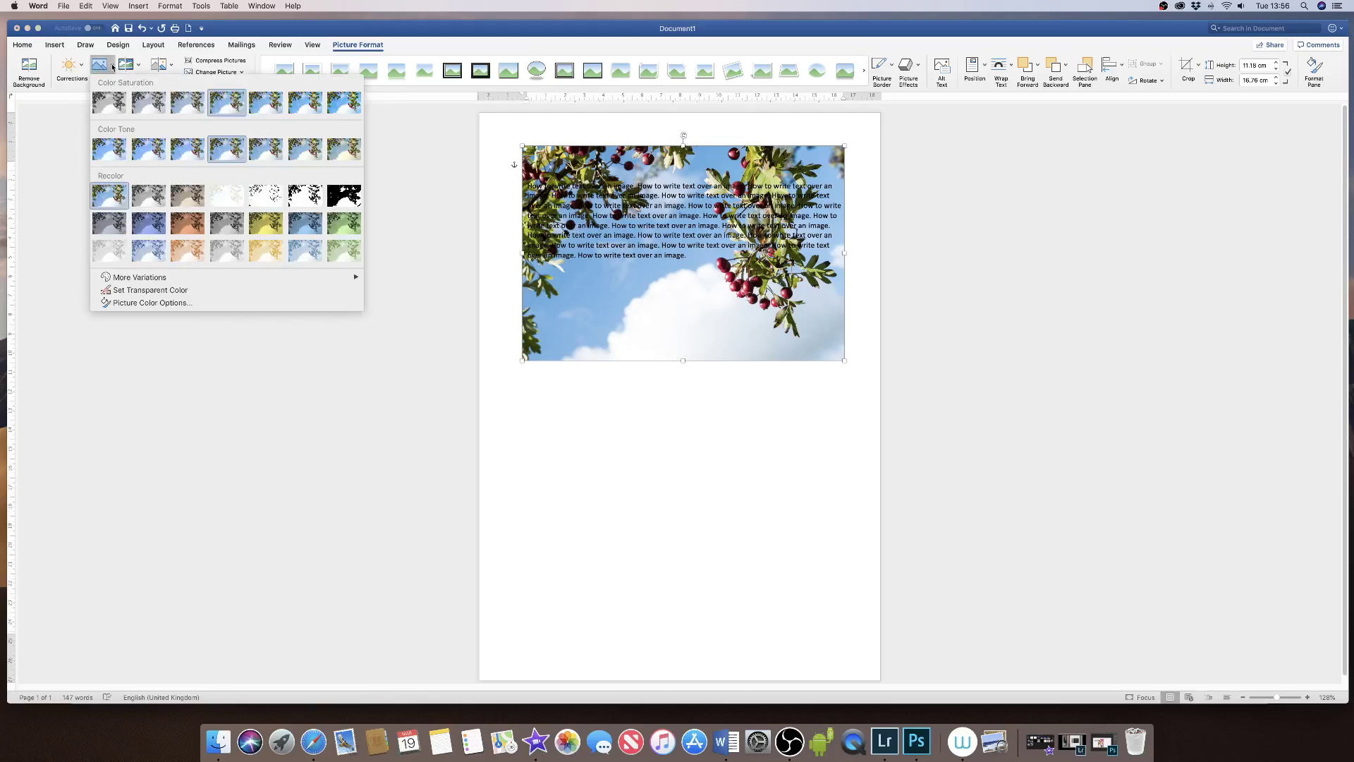
{"action": "left_click", "coordinate": [186, 196]}
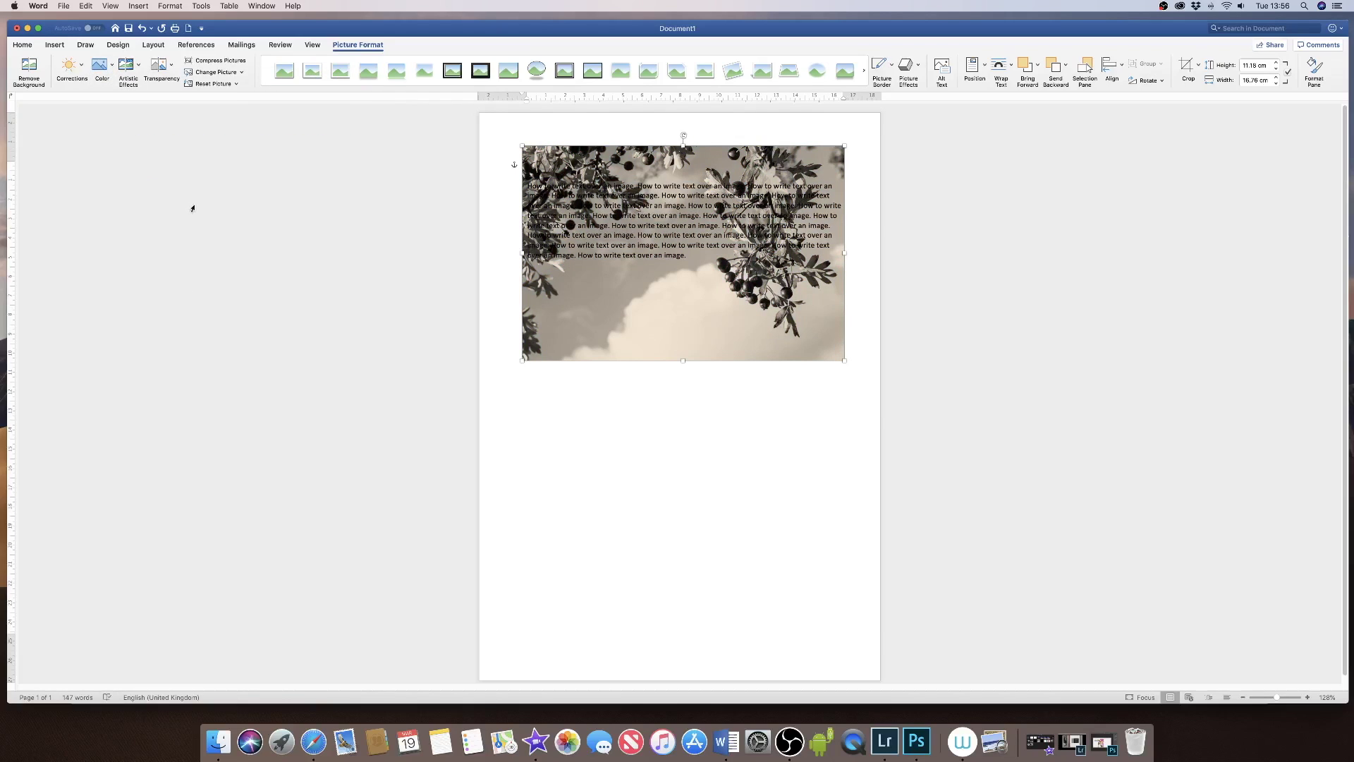
{"action": "key", "text": "super+z"}
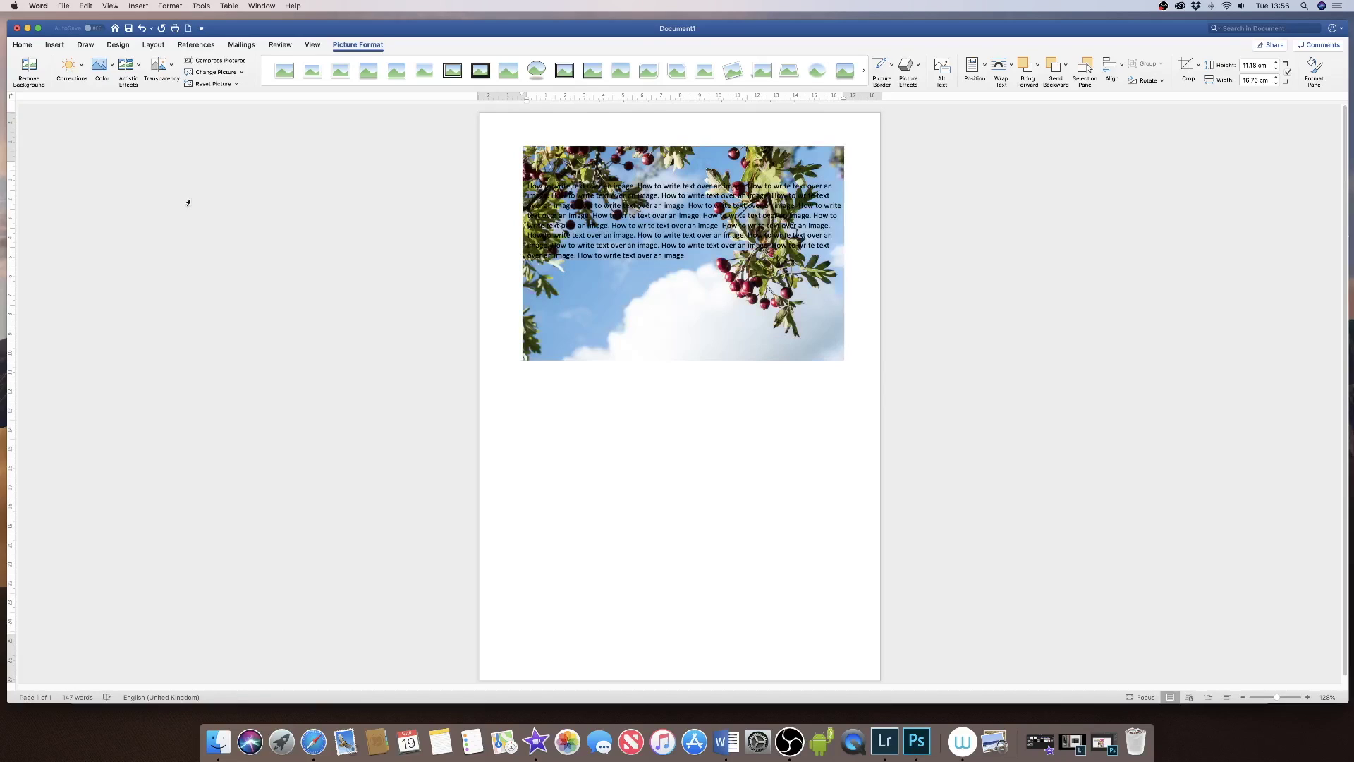
Try a grainy artistic effect and undo it, then apply Pencil Sketch to the photo
{"action": "left_click", "coordinate": [139, 68]}
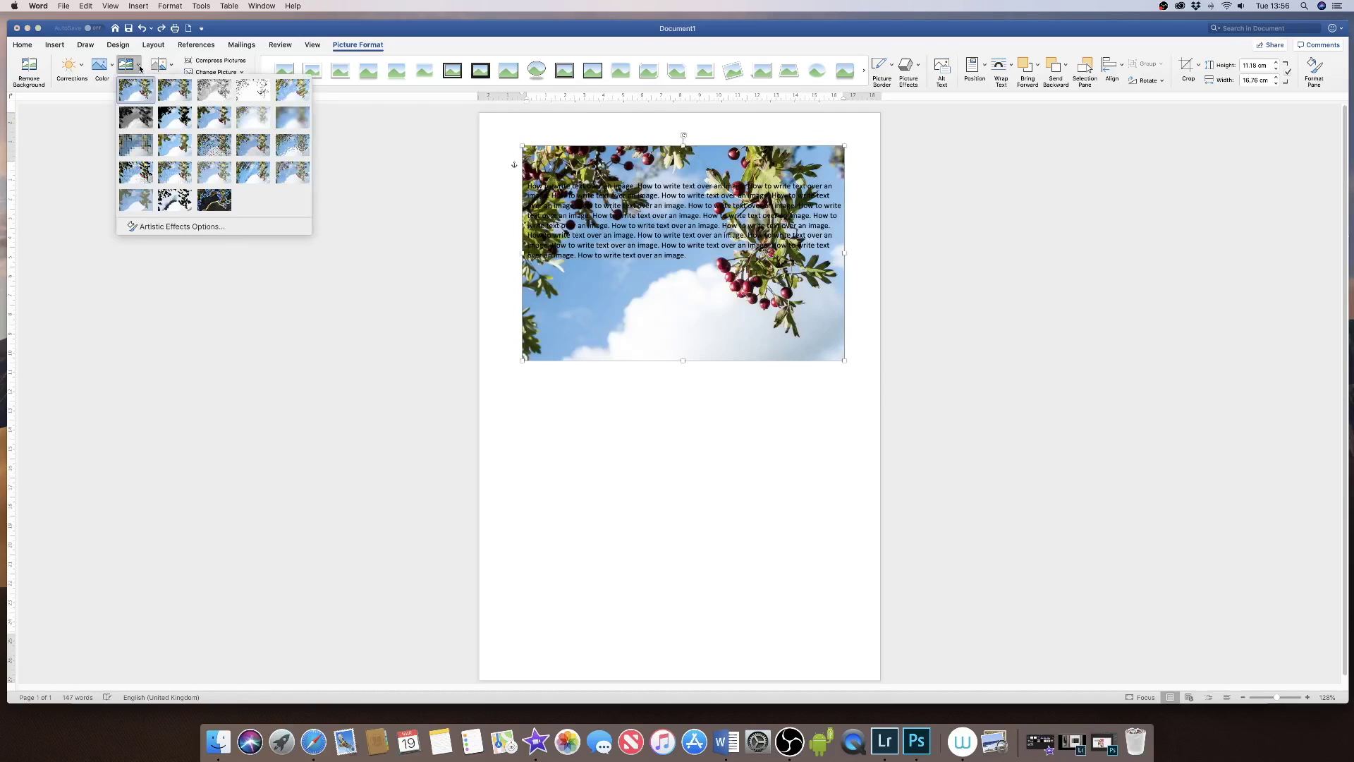
{"action": "left_click", "coordinate": [136, 145]}
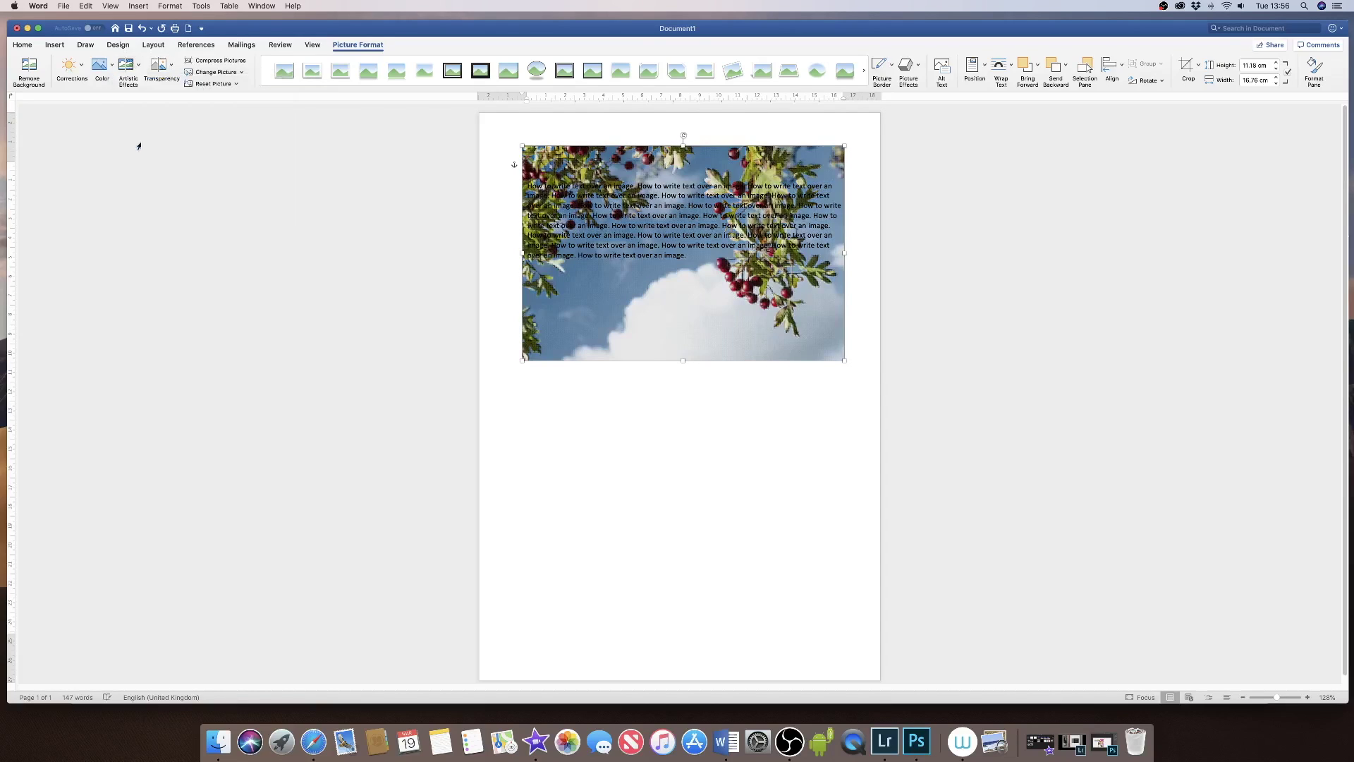
{"action": "key", "text": "super+z"}
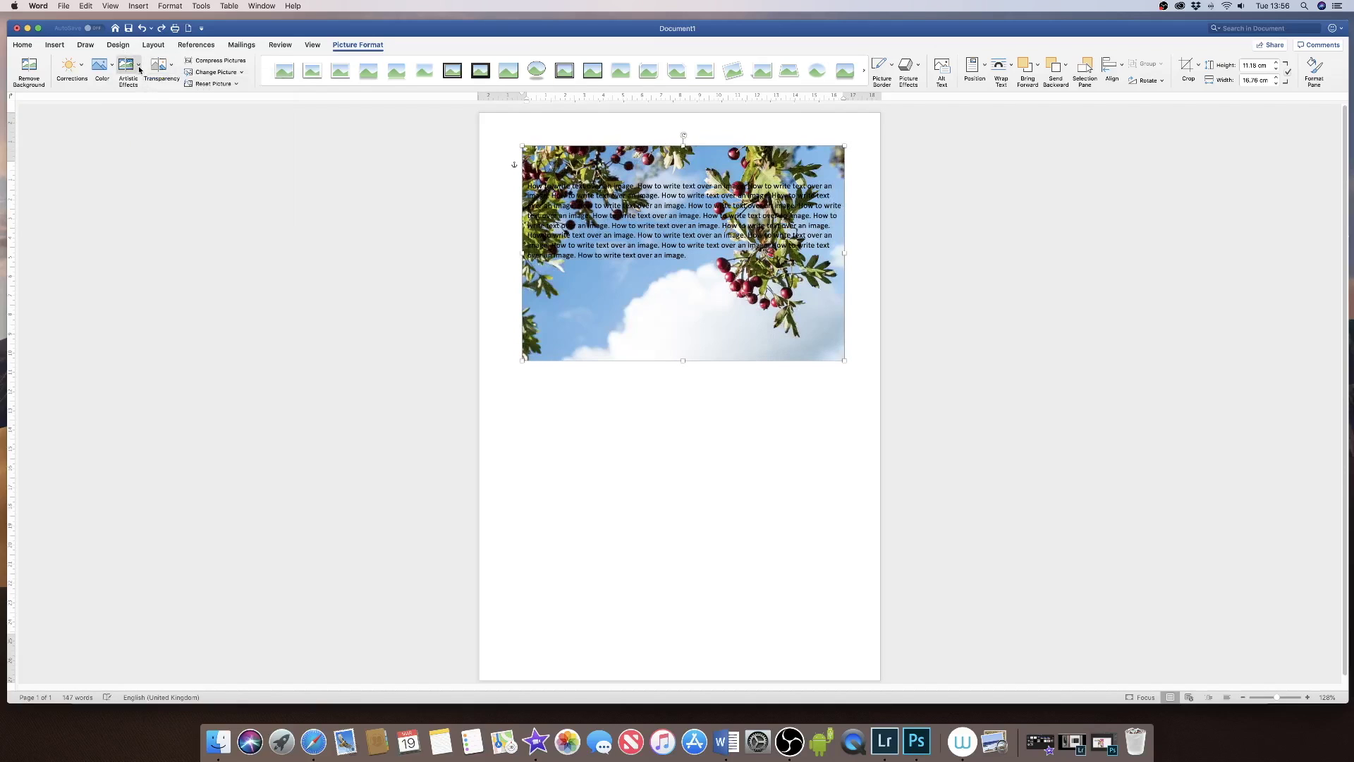
{"action": "left_click", "coordinate": [139, 68]}
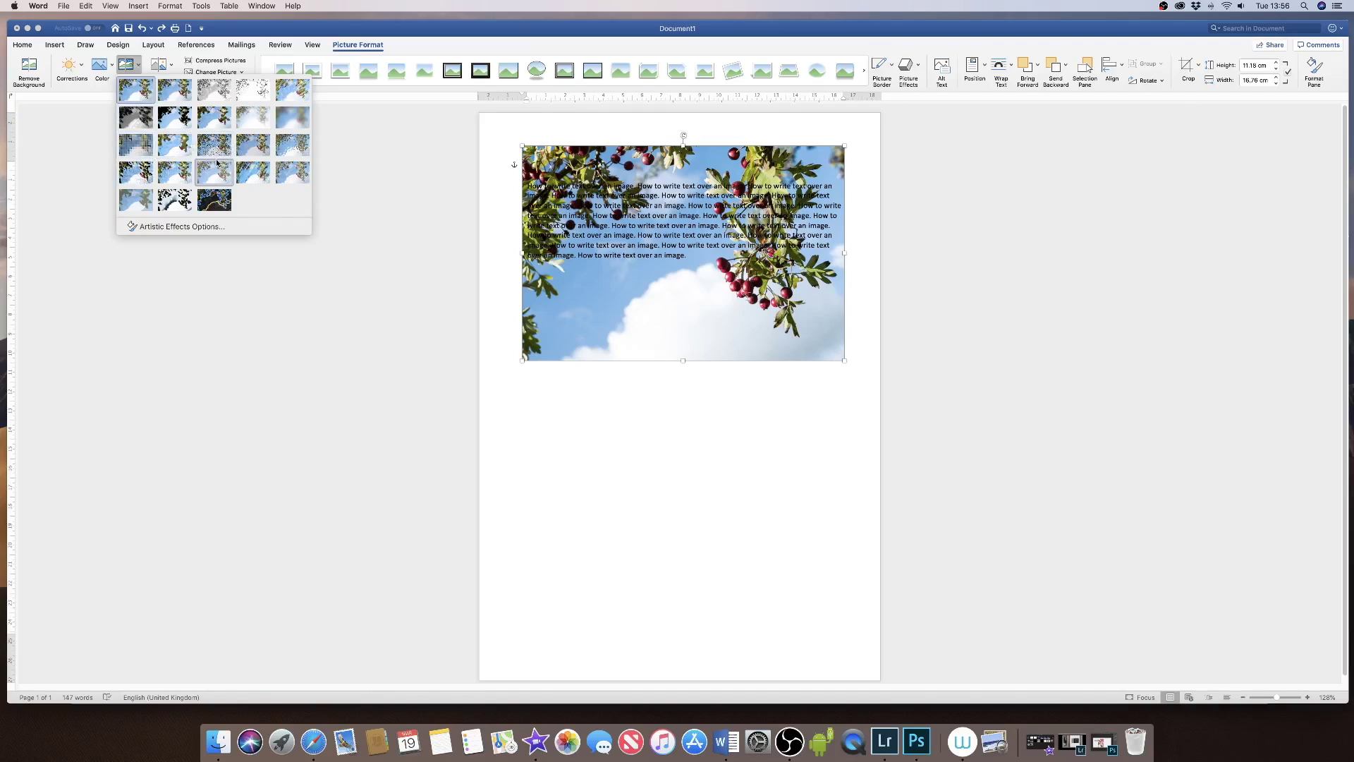
{"action": "left_click", "coordinate": [220, 96]}
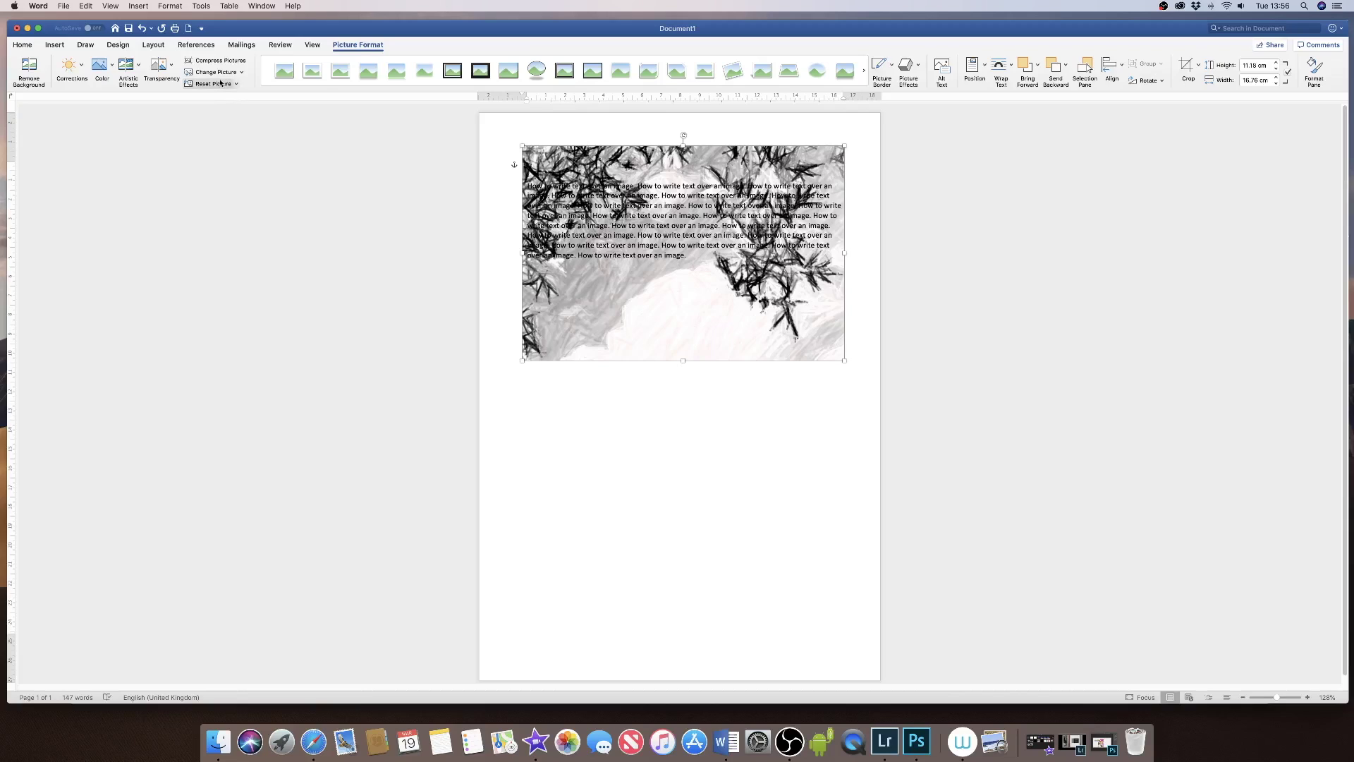
{"action": "left_click", "coordinate": [174, 68]}
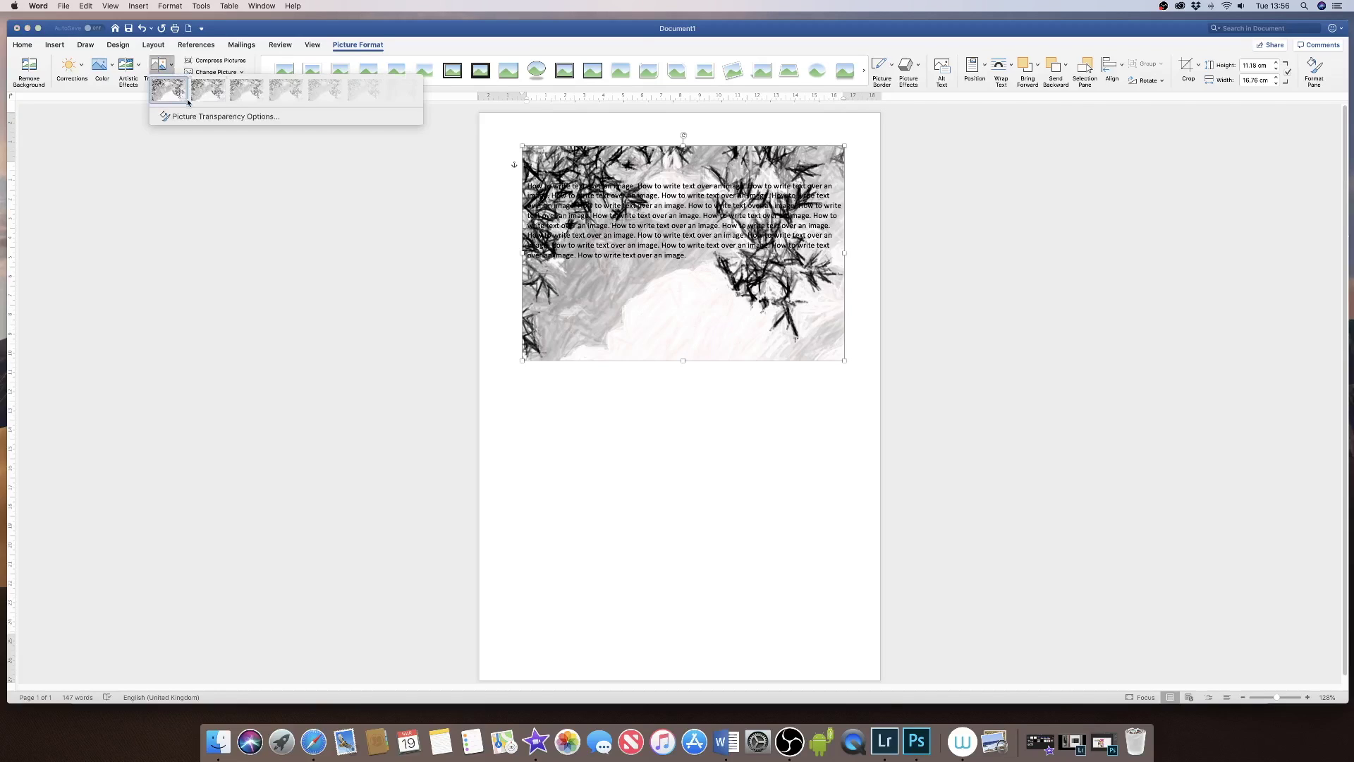
Try a high transparency preset, switch to a low one for dark strokes, then deselect the photo
{"action": "left_click", "coordinate": [324, 97]}
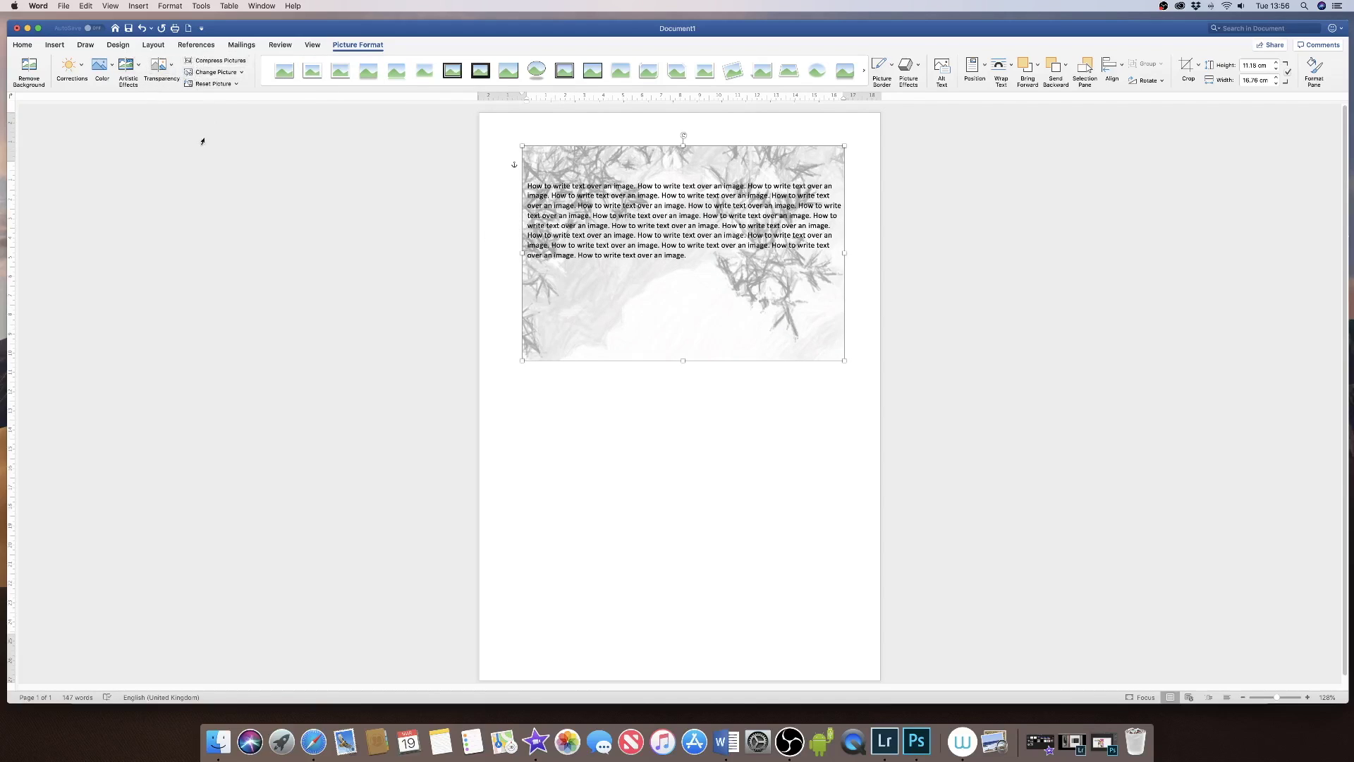
{"action": "left_click", "coordinate": [172, 71]}
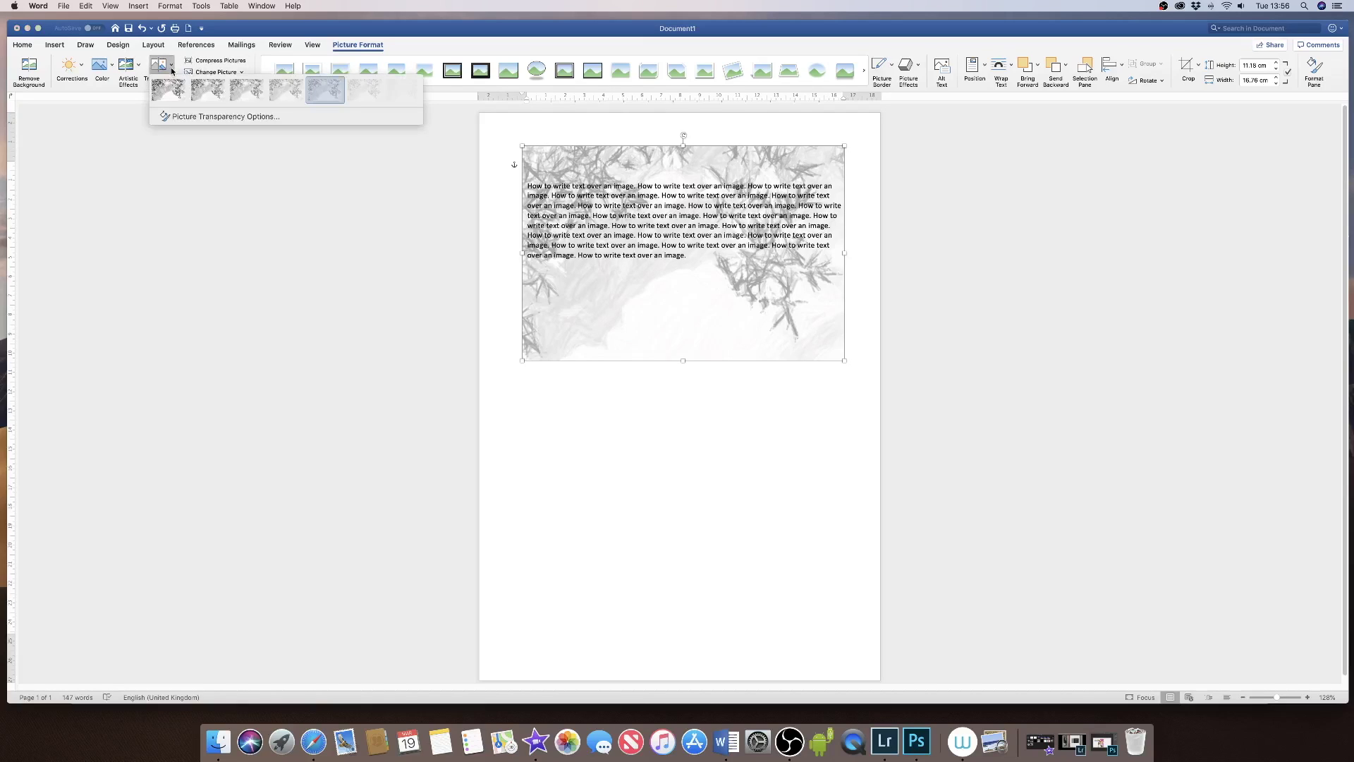
{"action": "left_click", "coordinate": [170, 104]}
{"action": "left_click", "coordinate": [652, 432]}
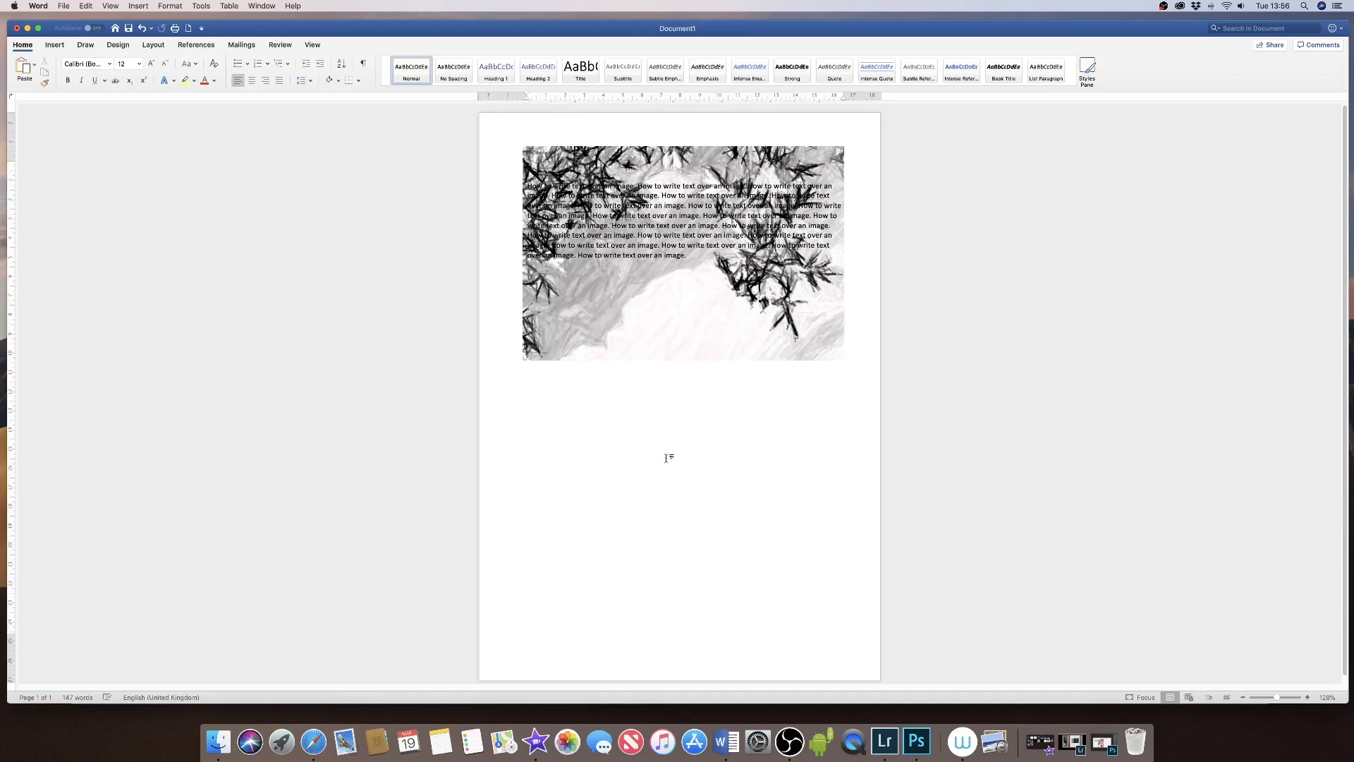